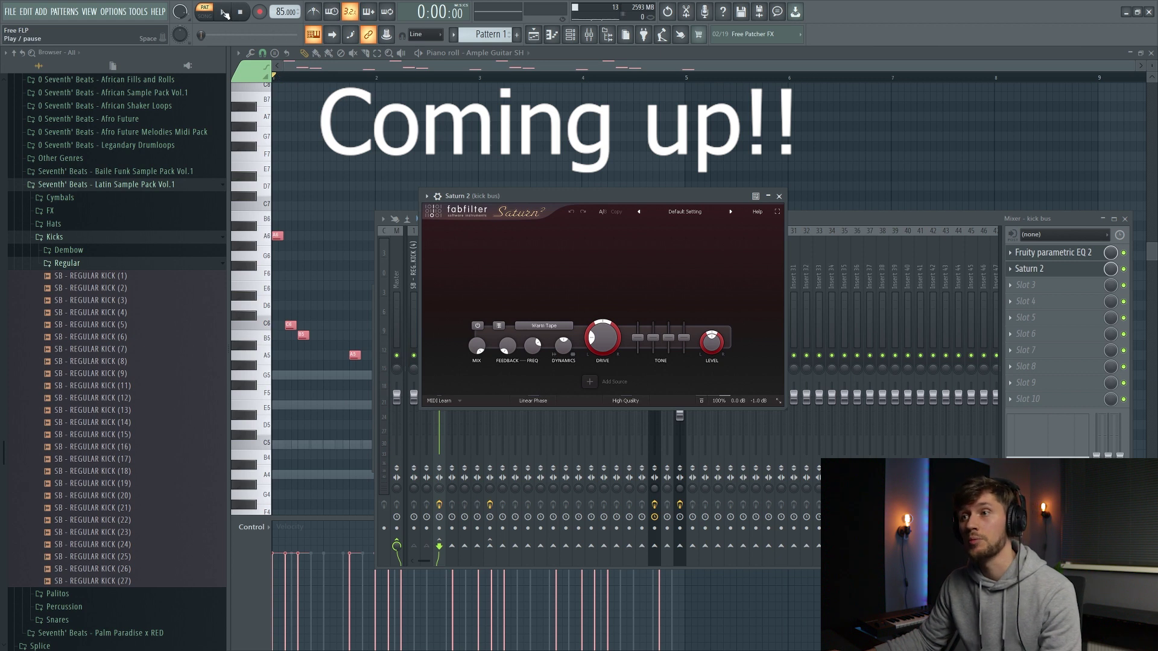
{"action": "left_click", "coordinate": [224, 13]}
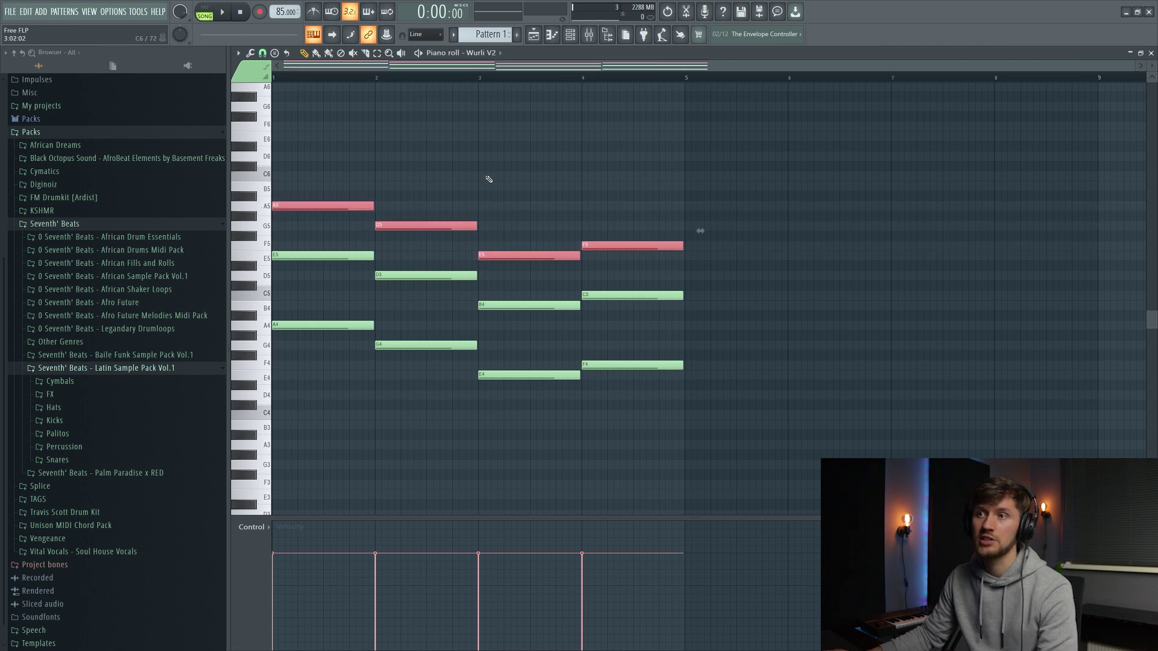
Build four full Wurli V2 chords over the roots A3, G3, E3 and F3, one per bar, and play them back.
{"action": "key", "text": "ctrl+d"}
{"action": "key", "text": "space"}
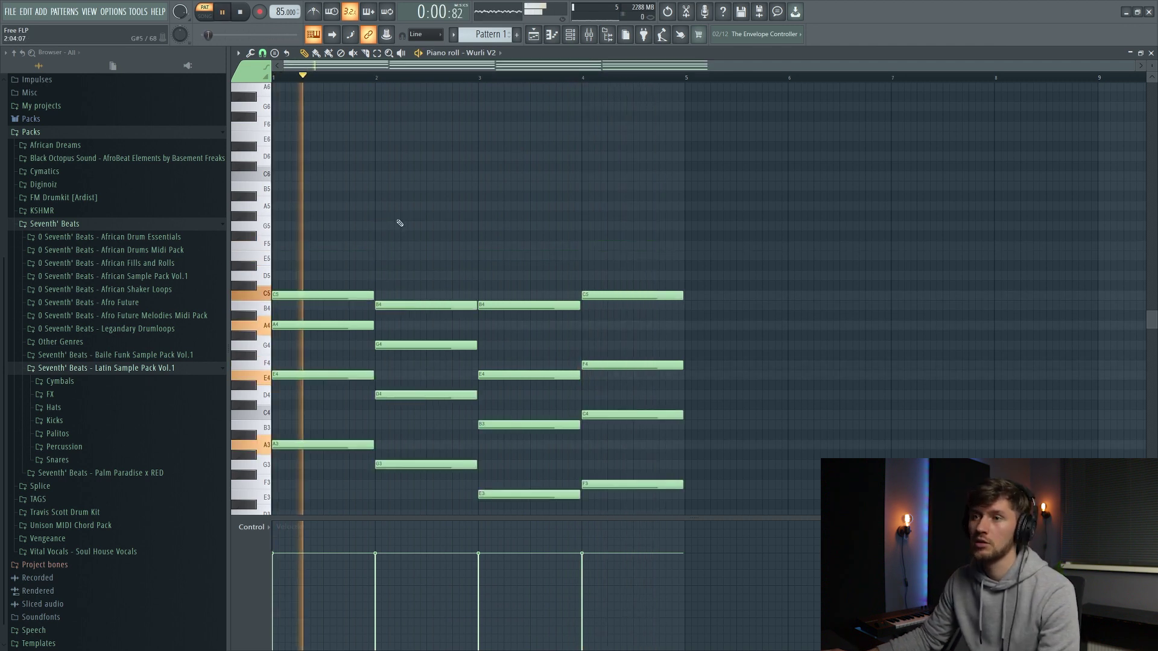
{"action": "scroll", "coordinate": [410, 221], "scroll_direction": "down", "scroll_amount": 3}
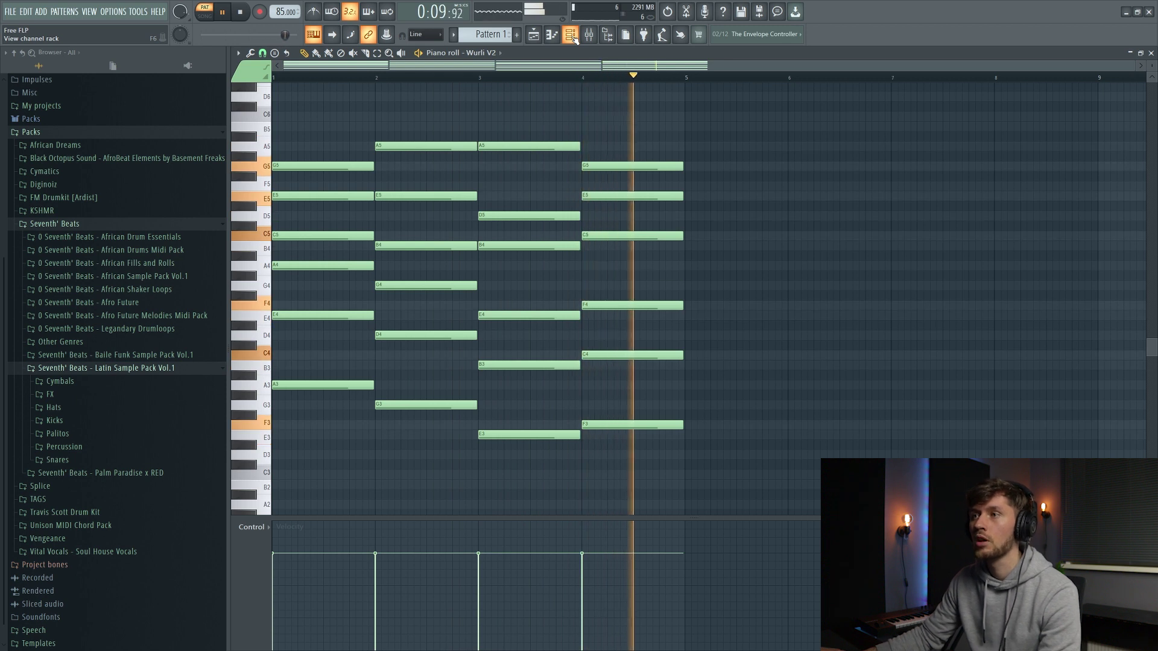
{"action": "key", "text": "space"}
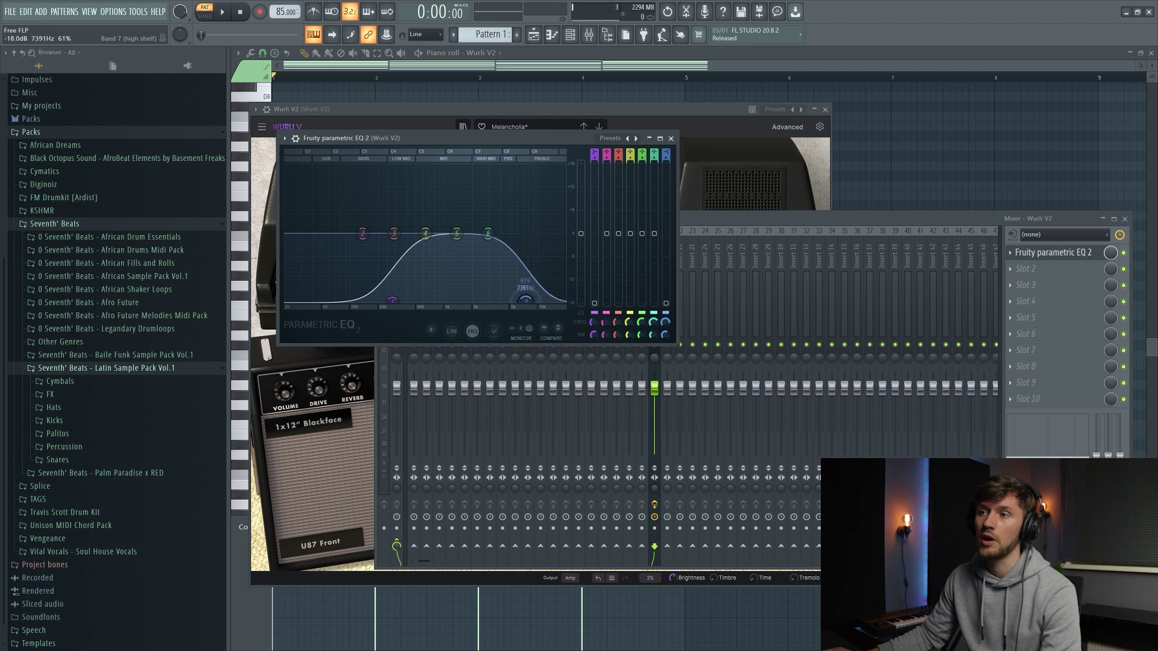
Lower the high cut to under 2 kHz and extend the low cut downward in the Wurli V2 parametric EQ.
{"action": "left_click_drag", "start_coordinate": [503, 300], "coordinate": [472, 300]}
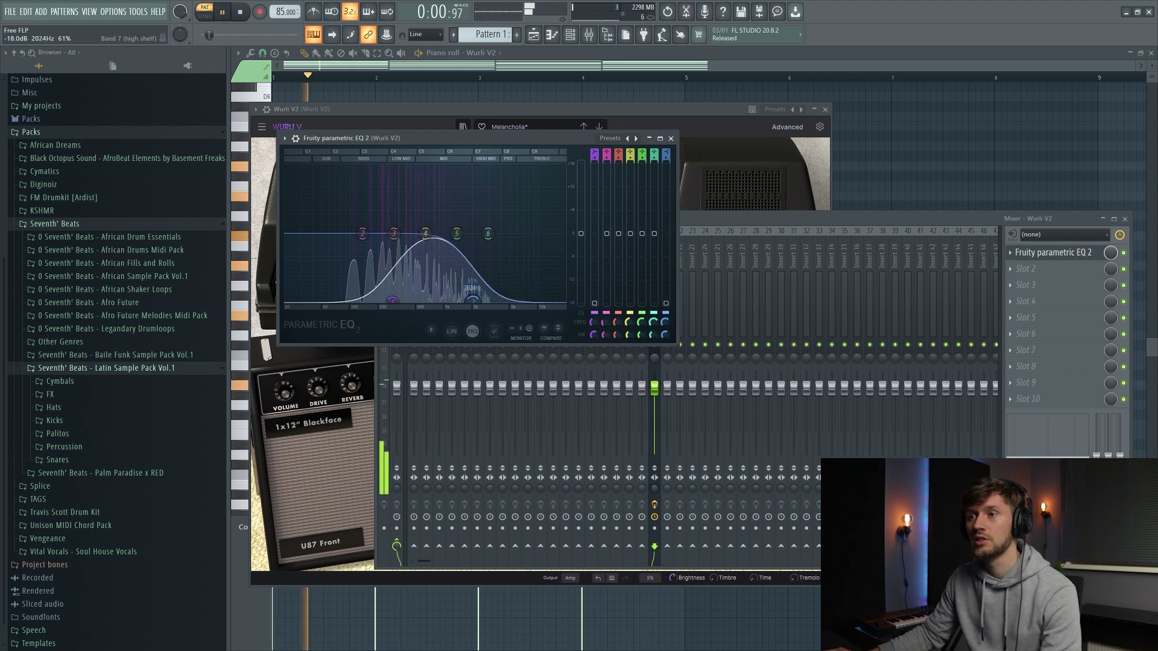
{"action": "left_click_drag", "start_coordinate": [393, 300], "coordinate": [357, 299]}
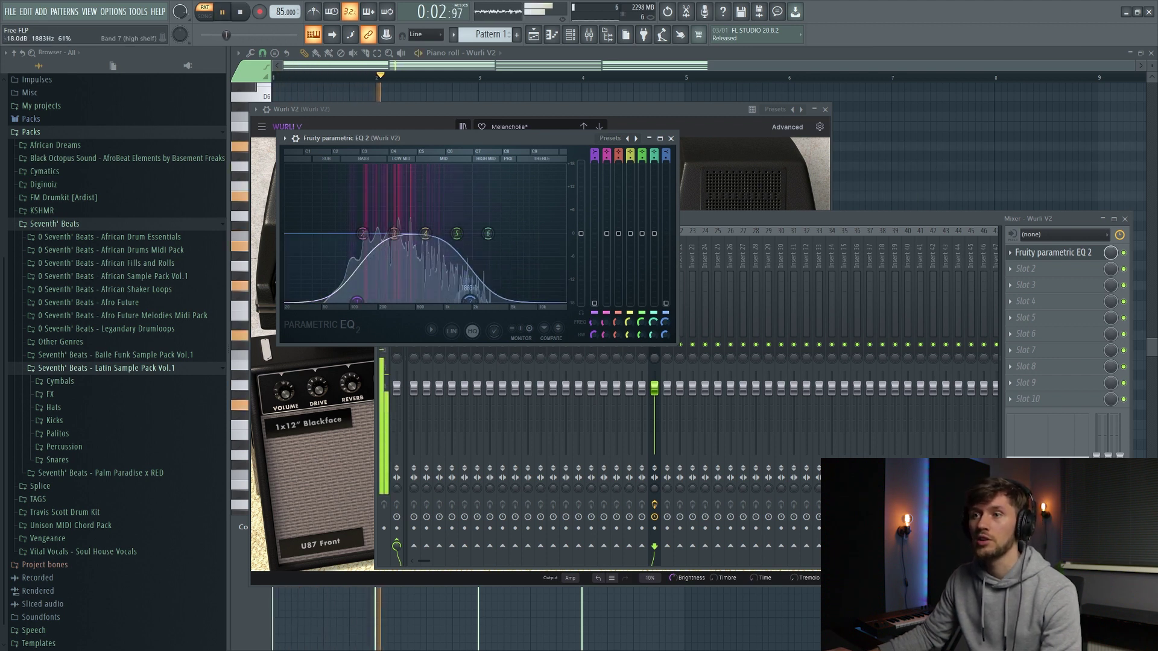
{"action": "left_click_drag", "start_coordinate": [473, 300], "coordinate": [452, 300]}
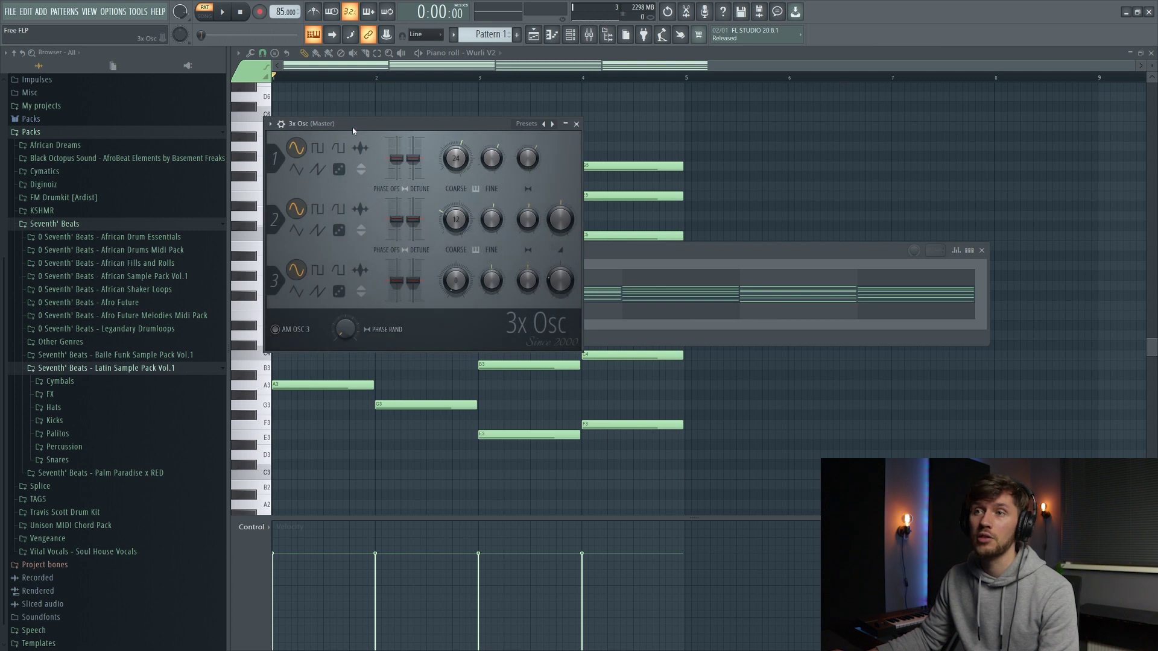
Write a 3x Osc bass line with two short root notes per bar on A3, G3, E3 and F3, and play it.
{"action": "left_click_drag", "start_coordinate": [355, 128], "coordinate": [404, 140]}
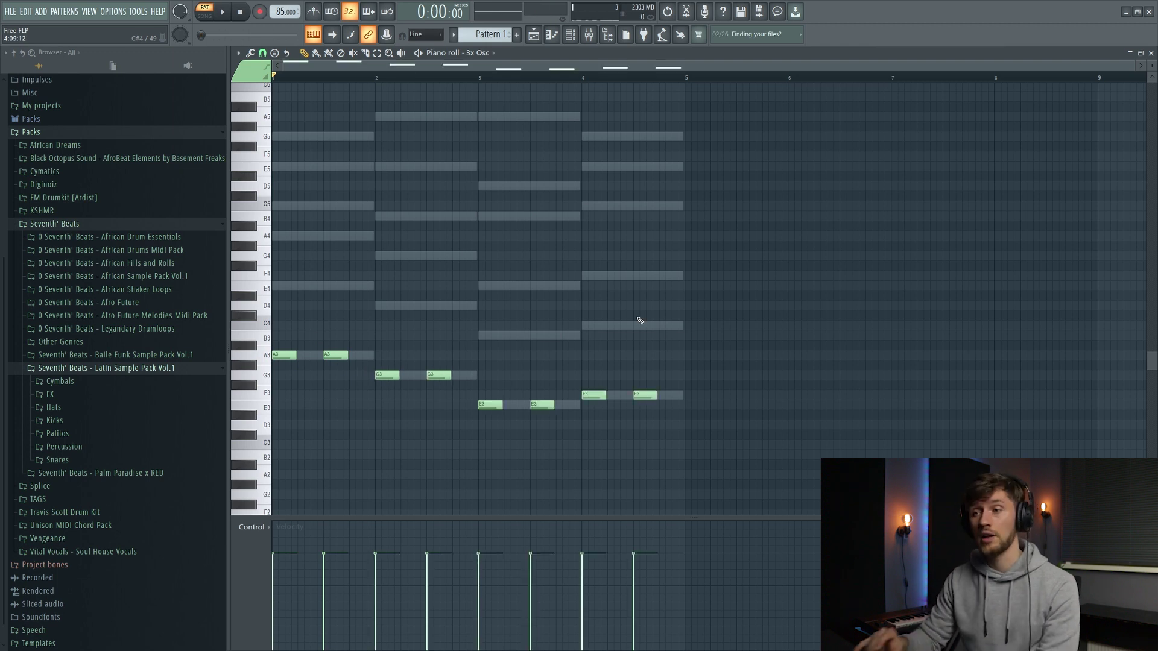
{"action": "key", "text": "space"}
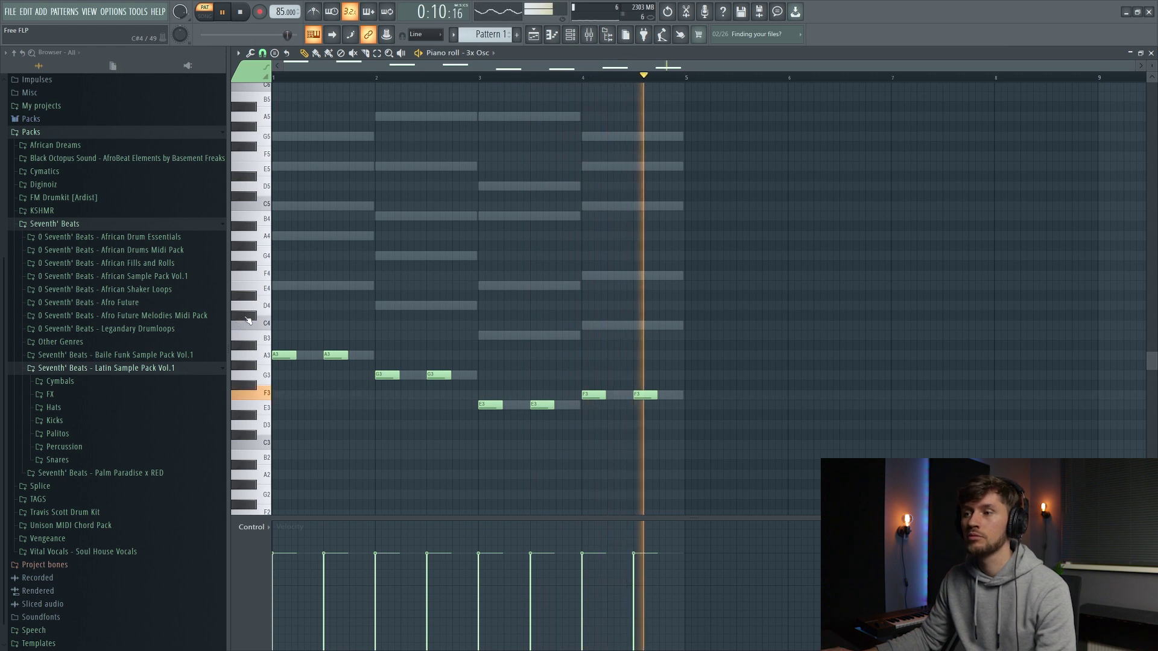
{"action": "key", "text": "space"}
Copy the bass notes, shorten and offset the copies onto the fifths E4, D4, B3 and C4, and play the result.
{"action": "left_click_drag", "start_coordinate": [248, 317], "coordinate": [250, 427]}
{"action": "key", "text": "ctrl+c"}
{"action": "key", "text": "ctrl+v"}
{"action": "key", "text": "shift+Right"}
{"action": "left_click_drag", "start_coordinate": [291, 355], "coordinate": [322, 286]}
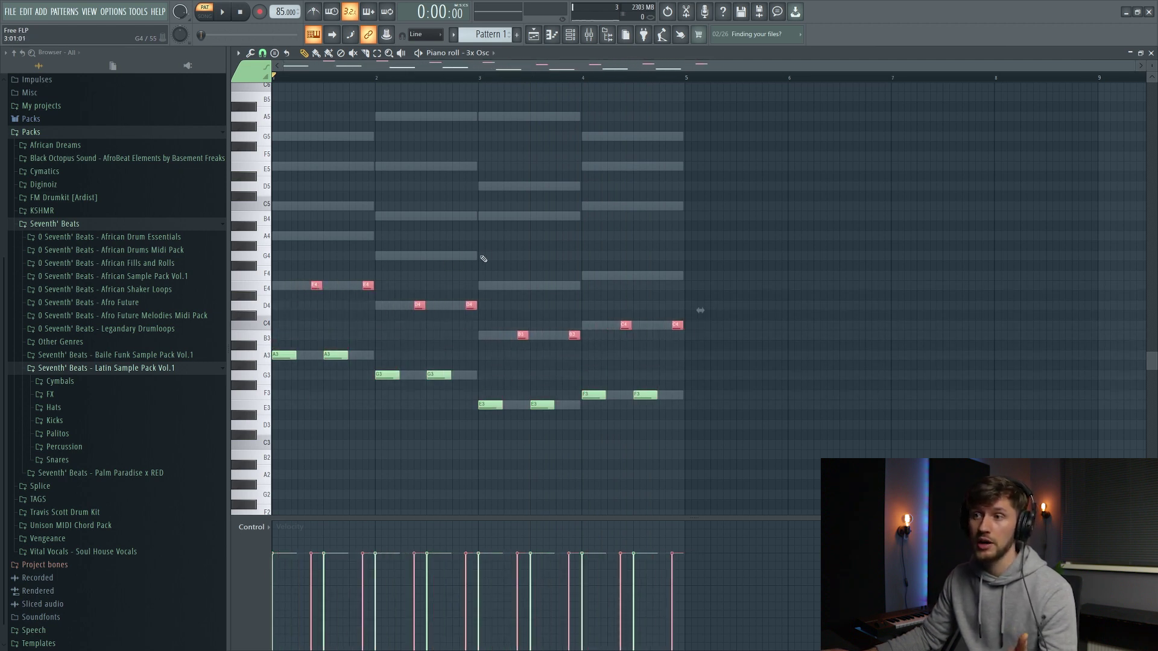
{"action": "key", "text": "space"}
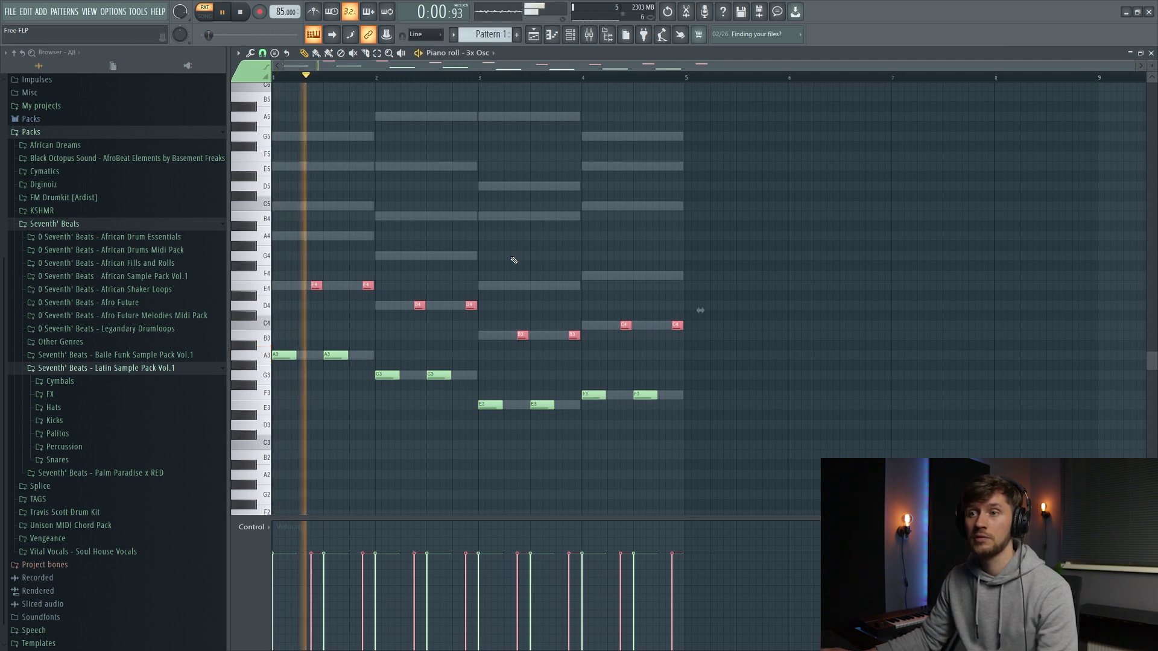
{"action": "key", "text": "ctrl+d"}
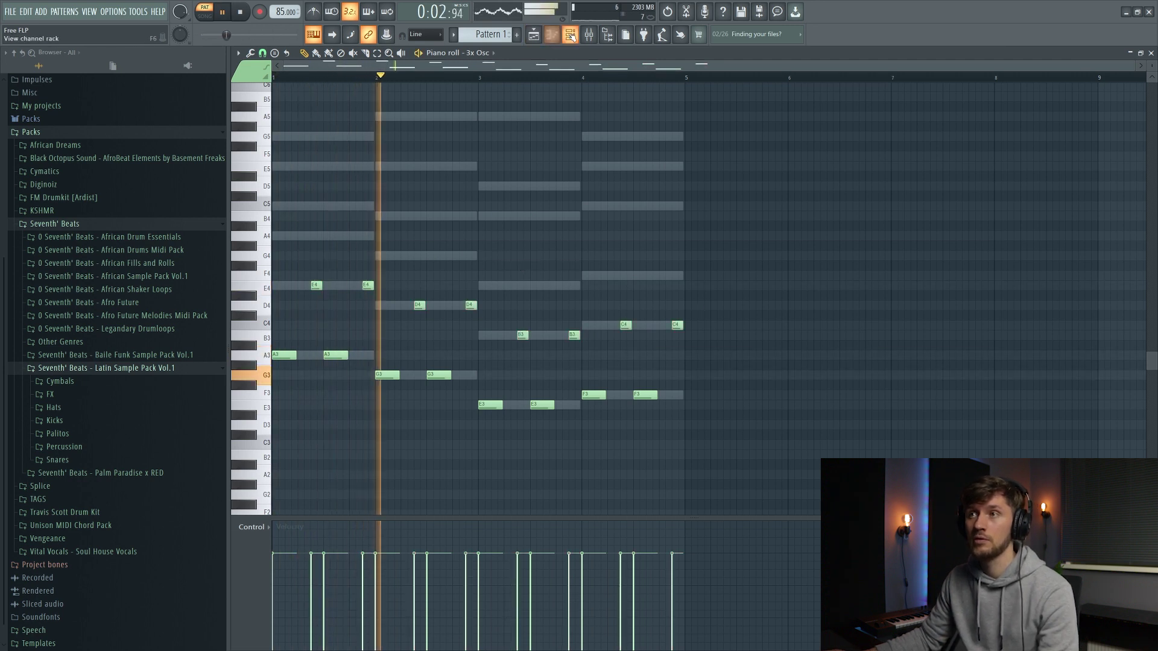
Enable the 3x Osc volume envelope and shape it with a raised hold and no decay, sustain or release.
{"action": "left_click", "coordinate": [570, 34]}
{"action": "left_click", "coordinate": [465, 278]}
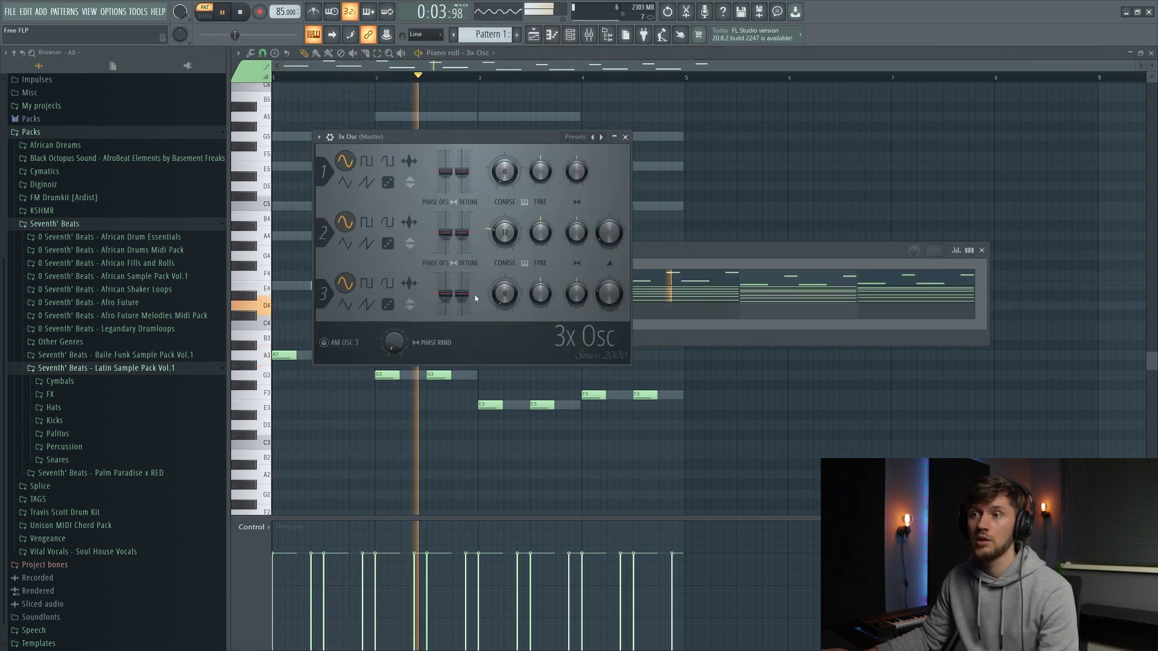
{"action": "left_click", "coordinate": [330, 137]}
{"action": "left_click", "coordinate": [376, 157]}
{"action": "left_click", "coordinate": [324, 199]}
{"action": "left_click_drag", "start_coordinate": [348, 272], "coordinate": [368, 241]}
{"action": "left_click_drag", "start_coordinate": [387, 268], "coordinate": [387, 295]}
{"action": "left_click_drag", "start_coordinate": [406, 269], "coordinate": [426, 297]}
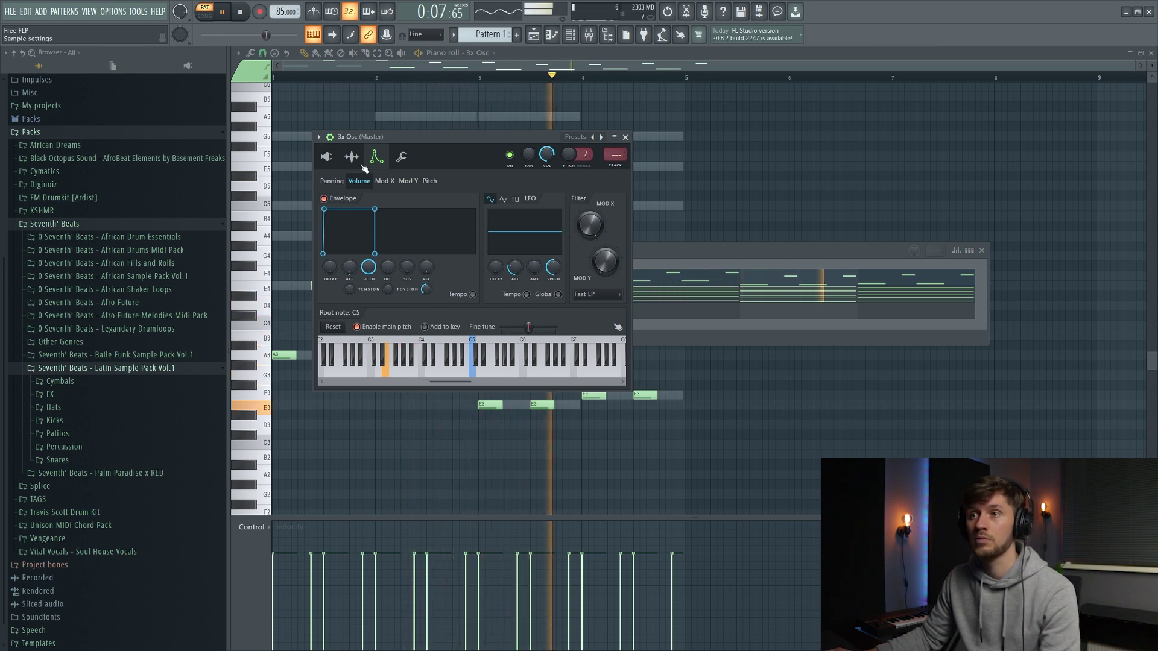
Reduce the mix level of the 3x Osc's oscillator 2 to 13% while the pattern plays.
{"action": "left_click", "coordinate": [327, 156]}
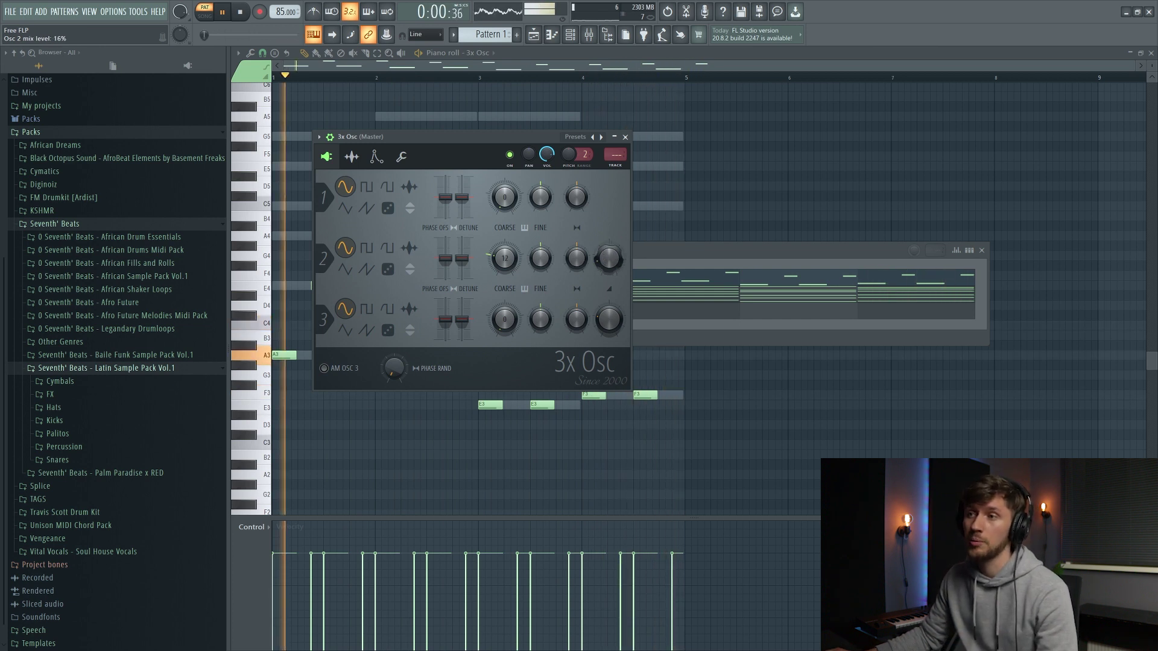
{"action": "left_click_drag", "start_coordinate": [606, 252], "coordinate": [605, 247]}
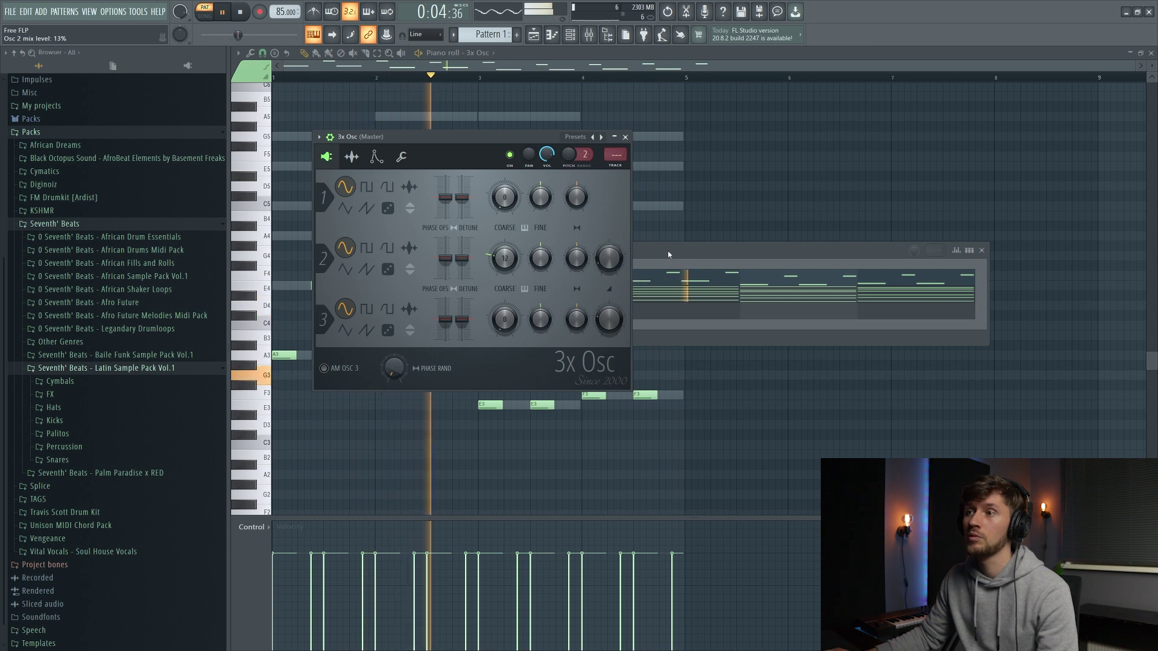
{"action": "key", "text": "space"}
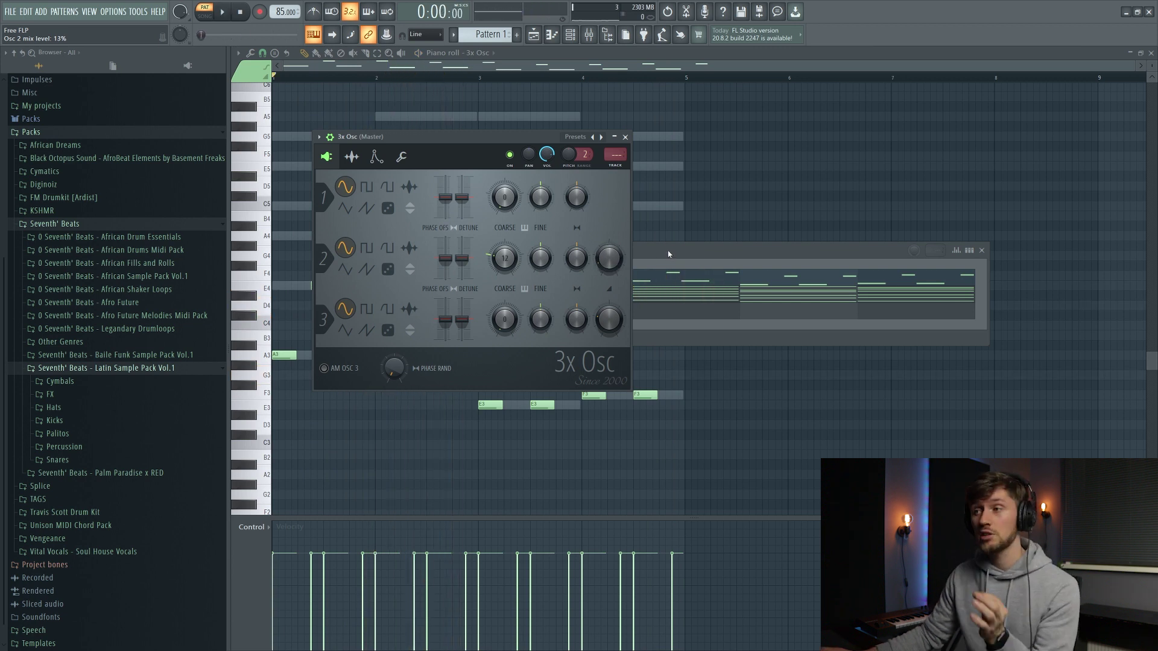
Add Ample Guitar SH as a new instrument and open its empty piano roll.
{"action": "left_click", "coordinate": [667, 251]}
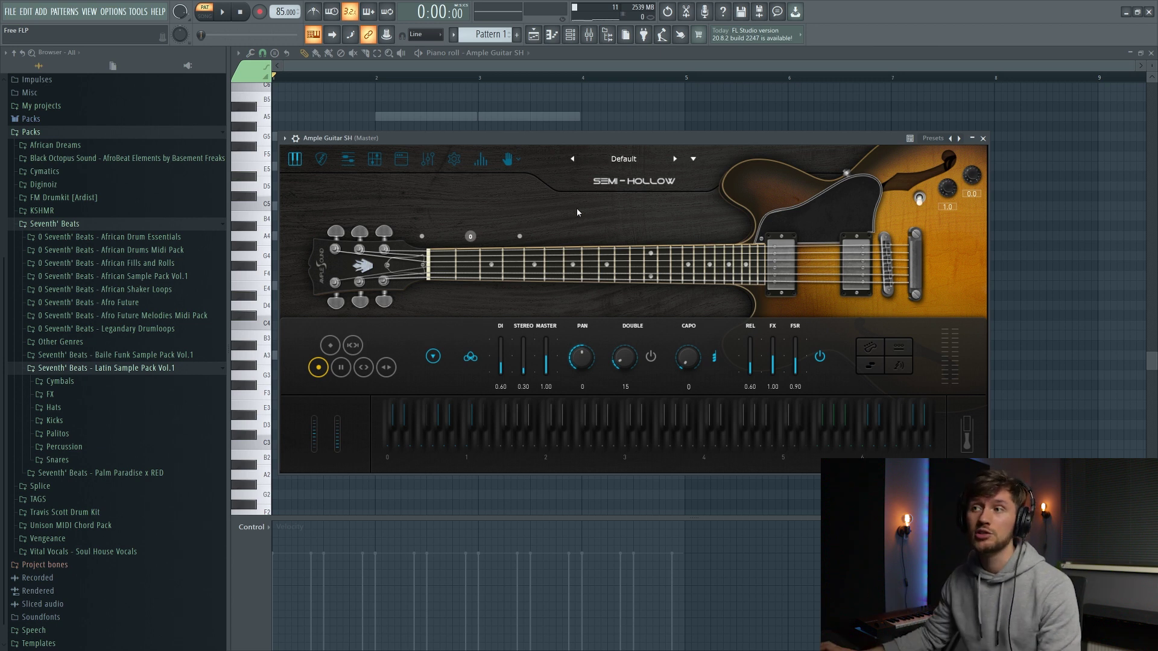
{"action": "left_click", "coordinate": [570, 68]}
{"action": "scroll", "coordinate": [267, 389], "scroll_direction": "up", "scroll_amount": 1}
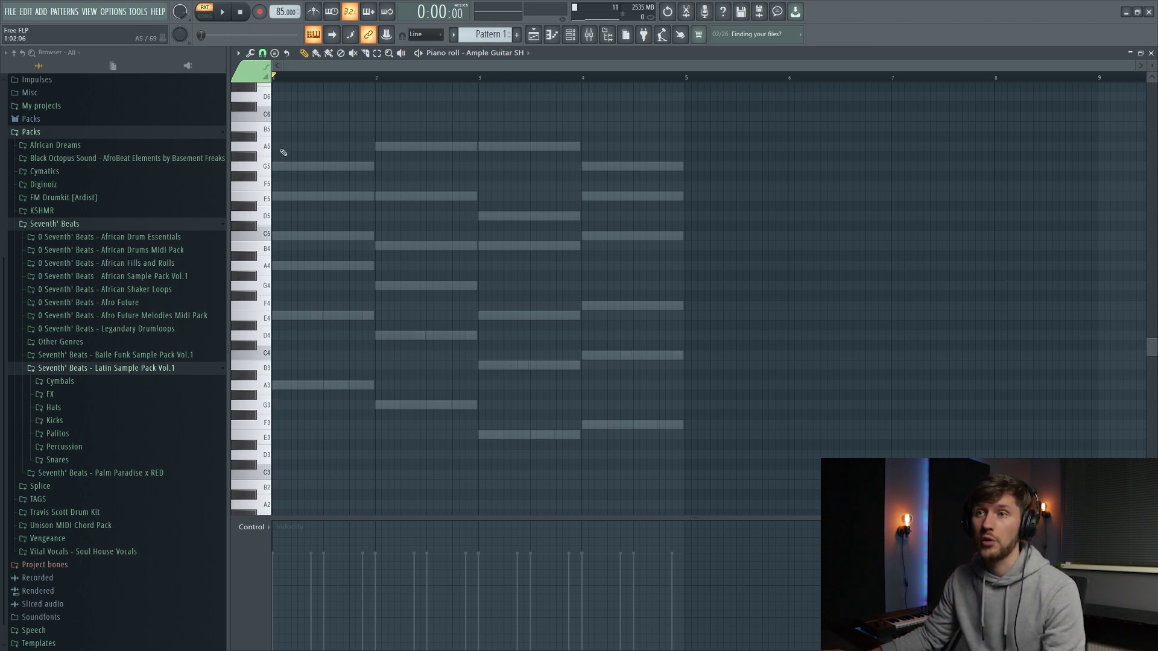
Draw a short guitar phrase in the first bar on A5, C5, B4 and A4 and play it back.
{"action": "left_click", "coordinate": [280, 148]}
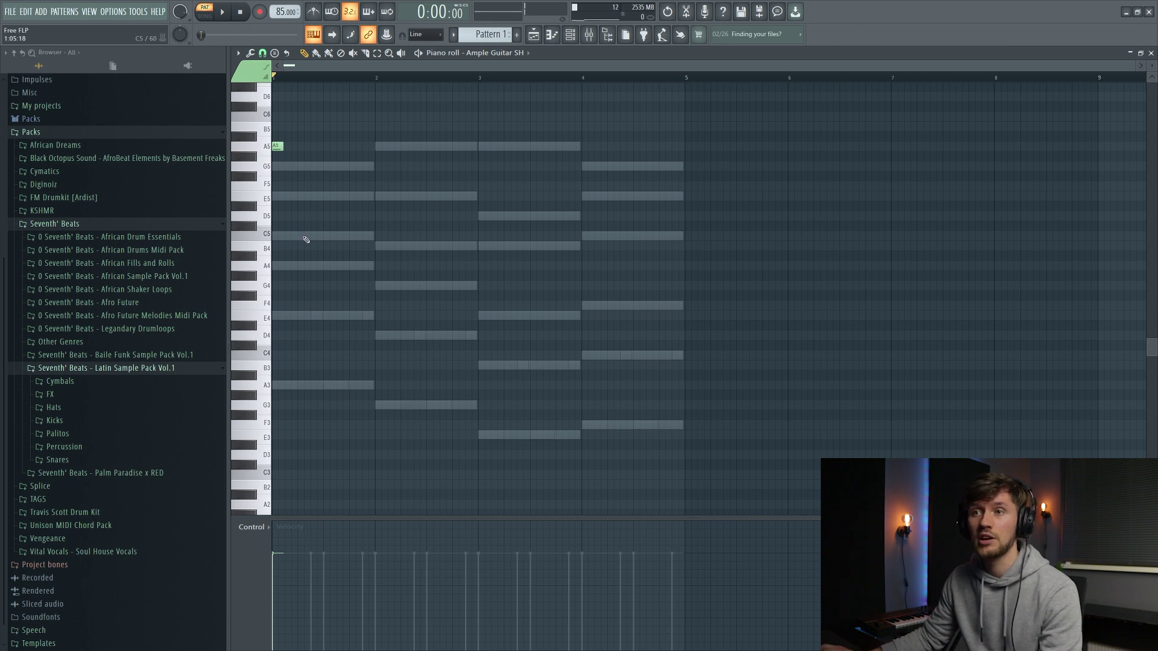
{"action": "left_click", "coordinate": [286, 236]}
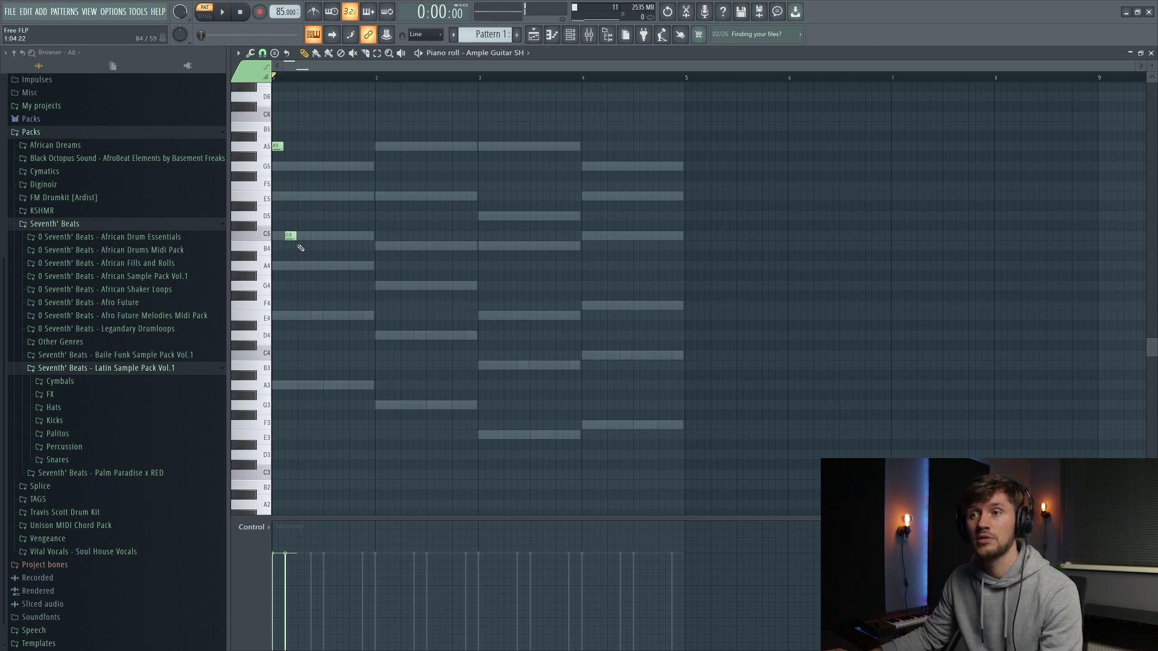
{"action": "left_click", "coordinate": [301, 246]}
{"action": "key", "text": "space"}
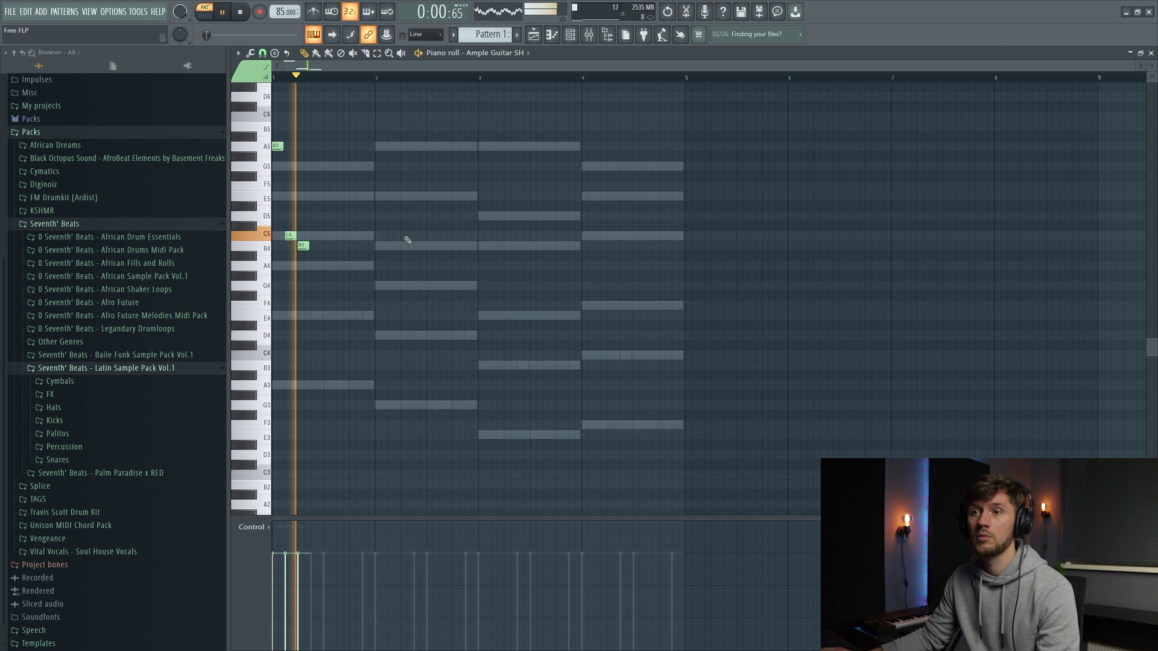
{"action": "left_click", "coordinate": [354, 266]}
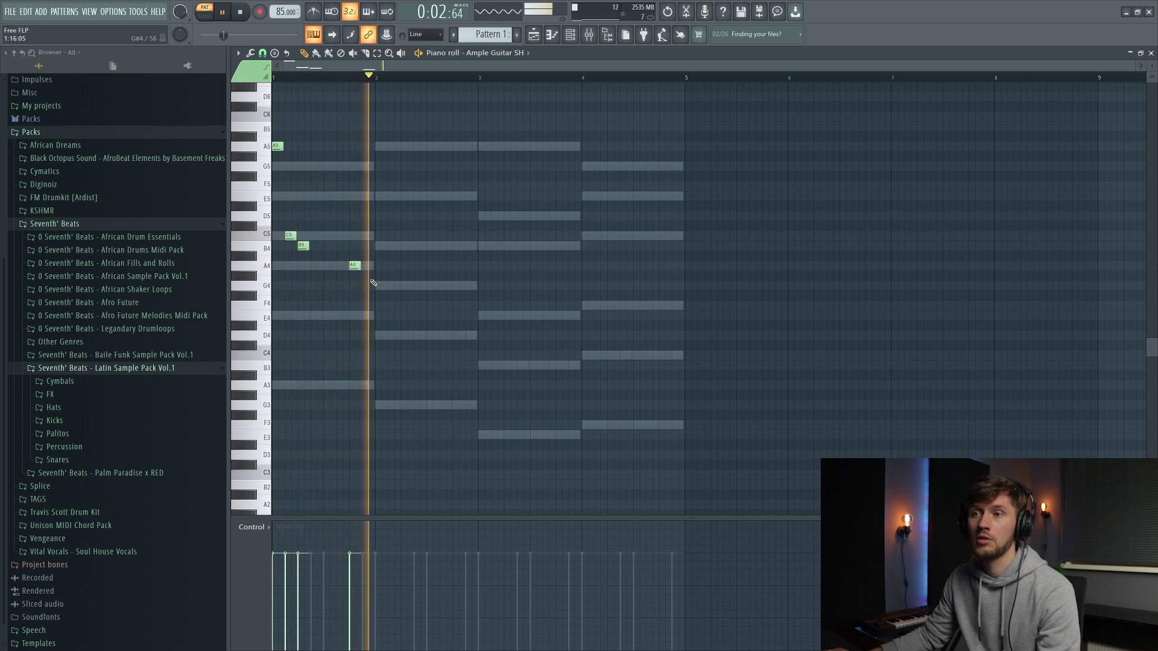
{"action": "key", "text": "space"}
Duplicate the first-bar guitar phrase across the remaining bars of the four-bar pattern.
{"action": "left_click_drag", "start_coordinate": [261, 127], "coordinate": [269, 326]}
{"action": "key", "text": "ctrl+b"}
{"action": "key", "text": "ctrl+b"}
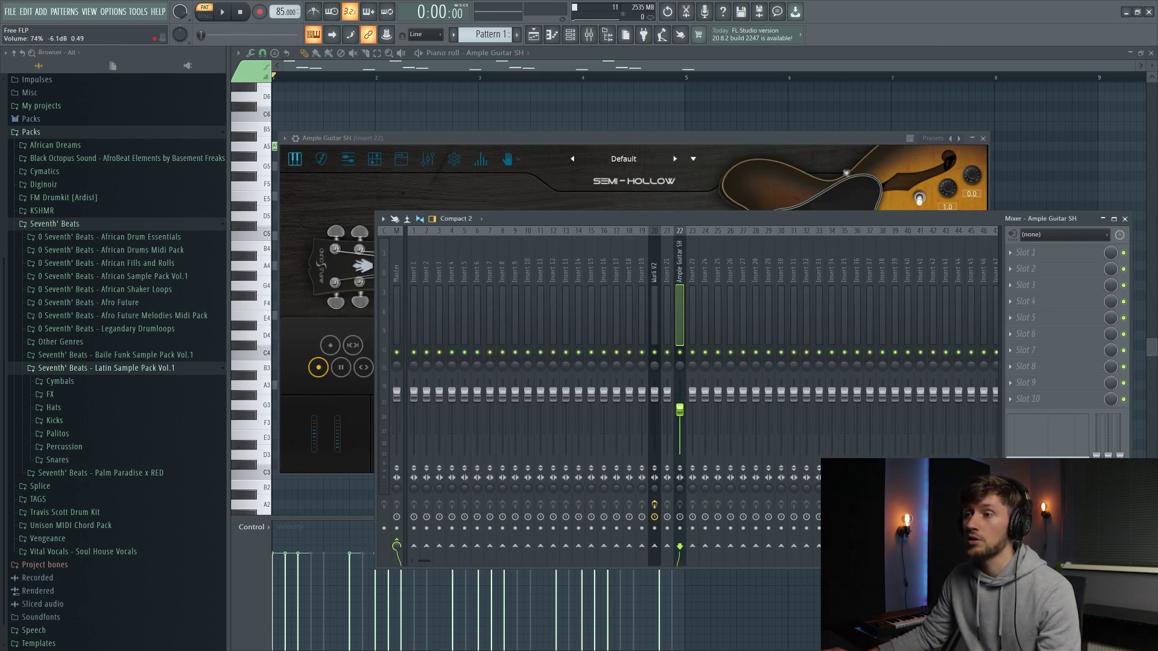
Load ValhallaVintageVerb on the Ample Guitar SH mixer track and set its LowCut to 1500 Hz.
{"action": "left_click", "coordinate": [1013, 253]}
{"action": "left_click", "coordinate": [898, 301]}
{"action": "left_click_drag", "start_coordinate": [487, 182], "coordinate": [519, 196]}
{"action": "key", "text": "space"}
{"action": "left_click_drag", "start_coordinate": [746, 322], "coordinate": [746, 199]}
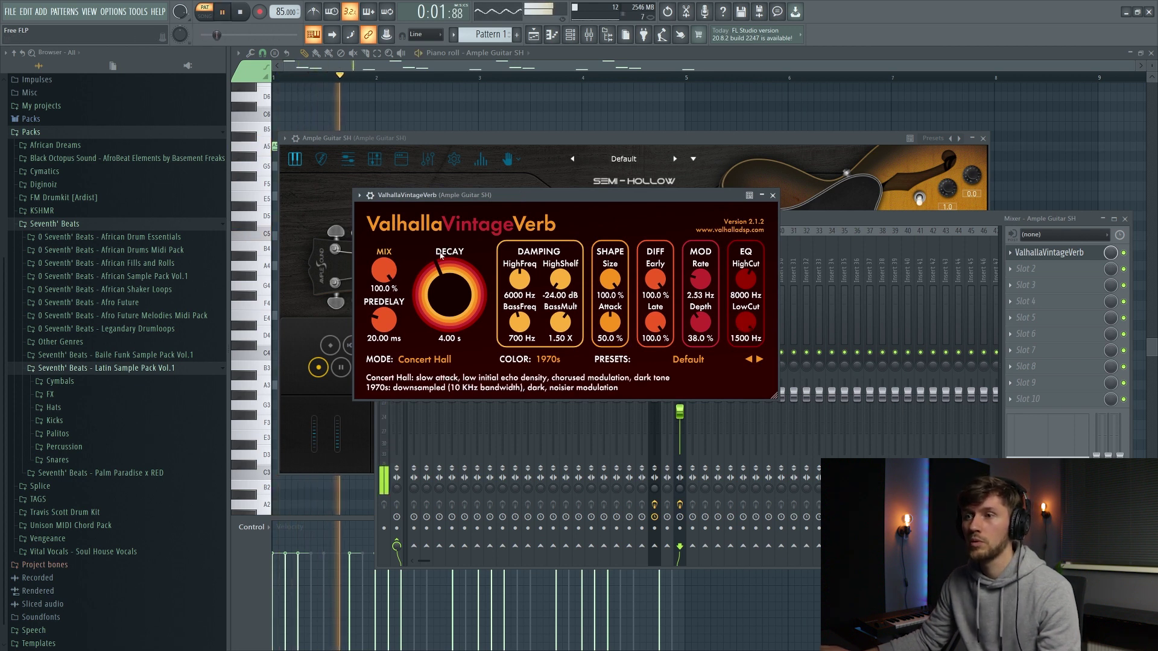
Set the guitar reverb's decay to 3.00 s and predelay to 0.00 ms, and lower its mix.
{"action": "left_click_drag", "start_coordinate": [386, 270], "coordinate": [459, 292]}
{"action": "left_click_drag", "start_coordinate": [383, 320], "coordinate": [383, 360]}
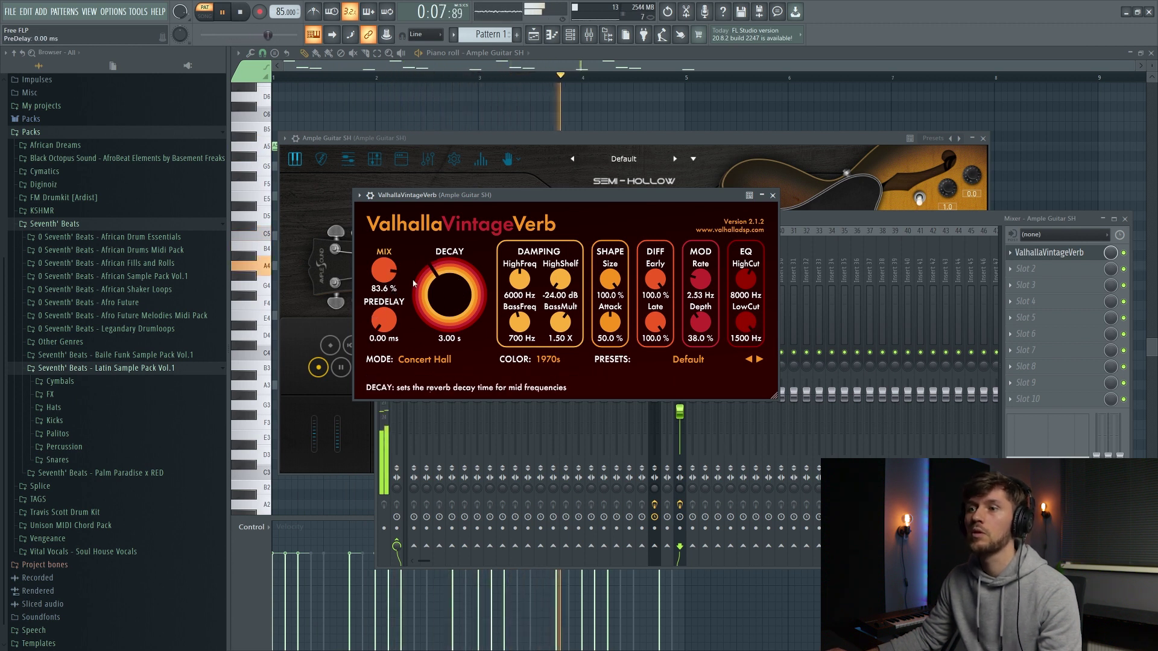
{"action": "left_click_drag", "start_coordinate": [389, 276], "coordinate": [389, 275]}
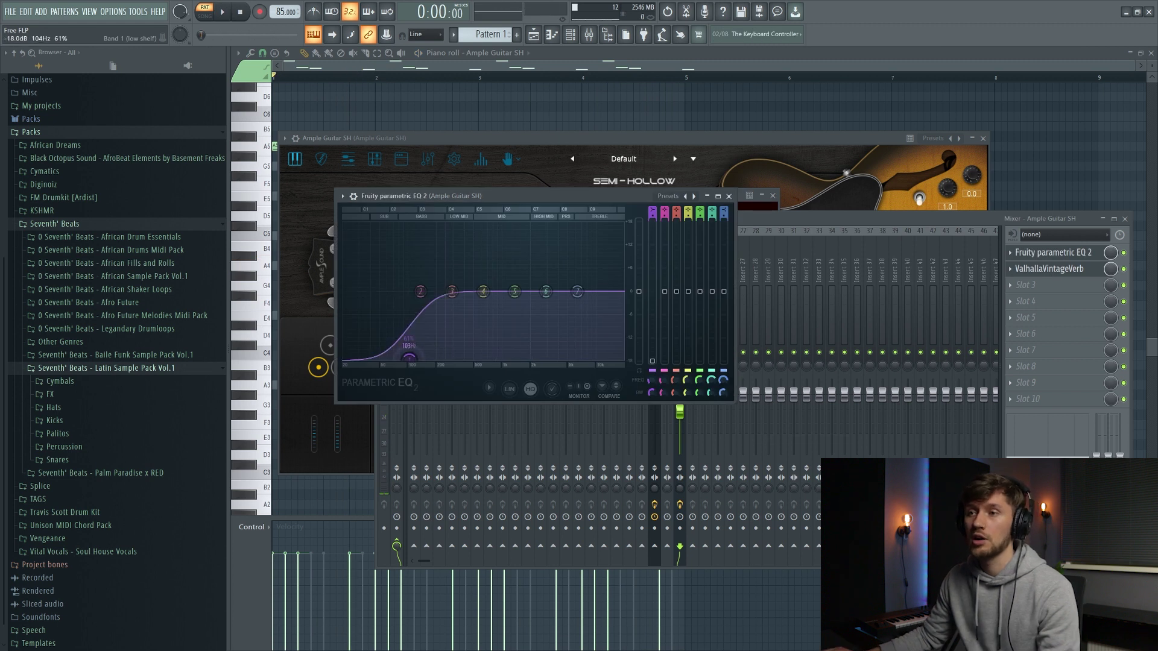
Shape the guitar's parametric EQ with a low cut, a high cut on band 7 and a slight dip on band 5.
{"action": "key", "text": "space"}
{"action": "left_click_drag", "start_coordinate": [409, 357], "coordinate": [433, 357]}
{"action": "left_click_drag", "start_coordinate": [577, 292], "coordinate": [556, 359]}
{"action": "left_click_drag", "start_coordinate": [513, 291], "coordinate": [497, 308]}
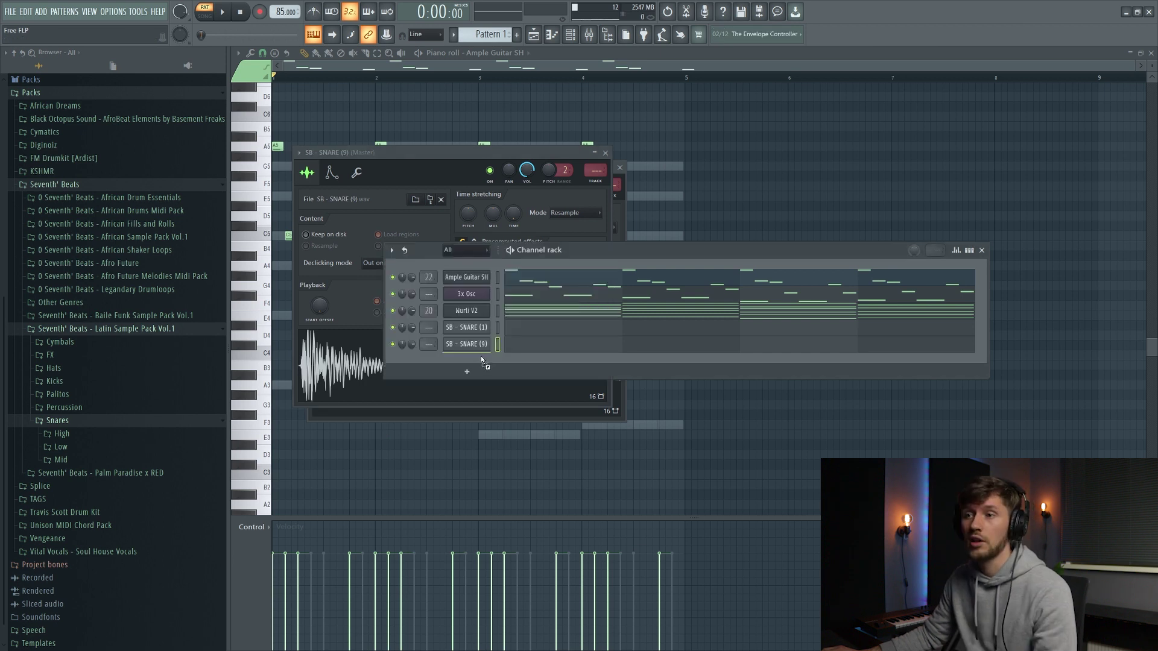
Add the SB - HAT (4) sample as a channel below the two snares.
{"action": "left_click_drag", "start_coordinate": [486, 364], "coordinate": [483, 364]}
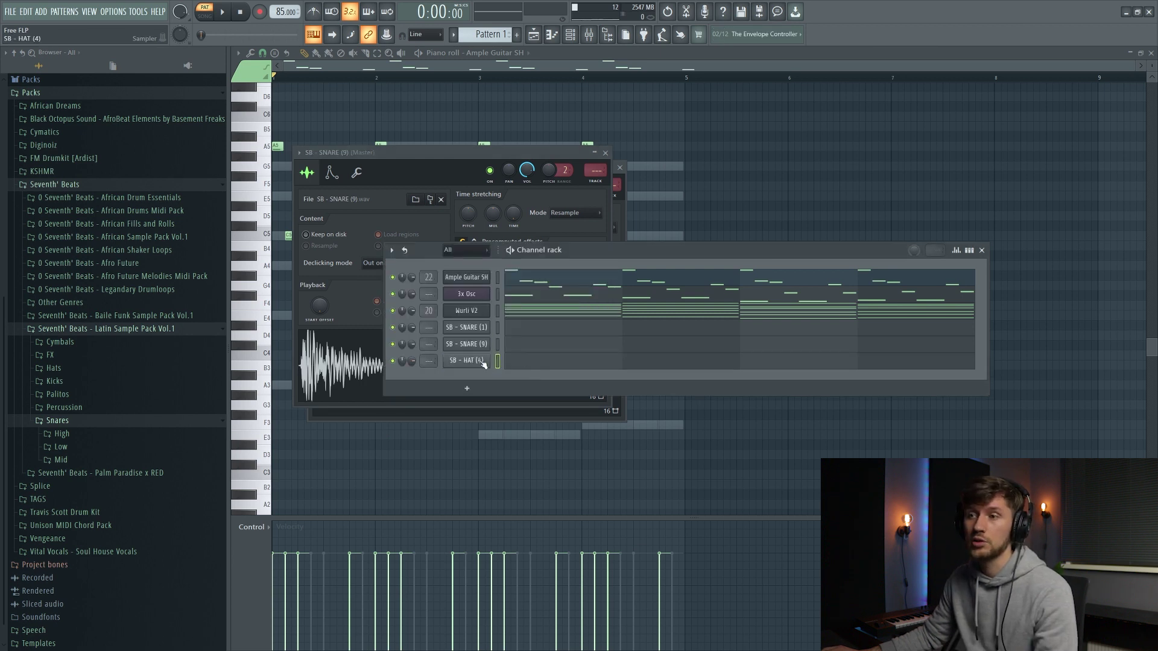
{"action": "left_click", "coordinate": [483, 364]}
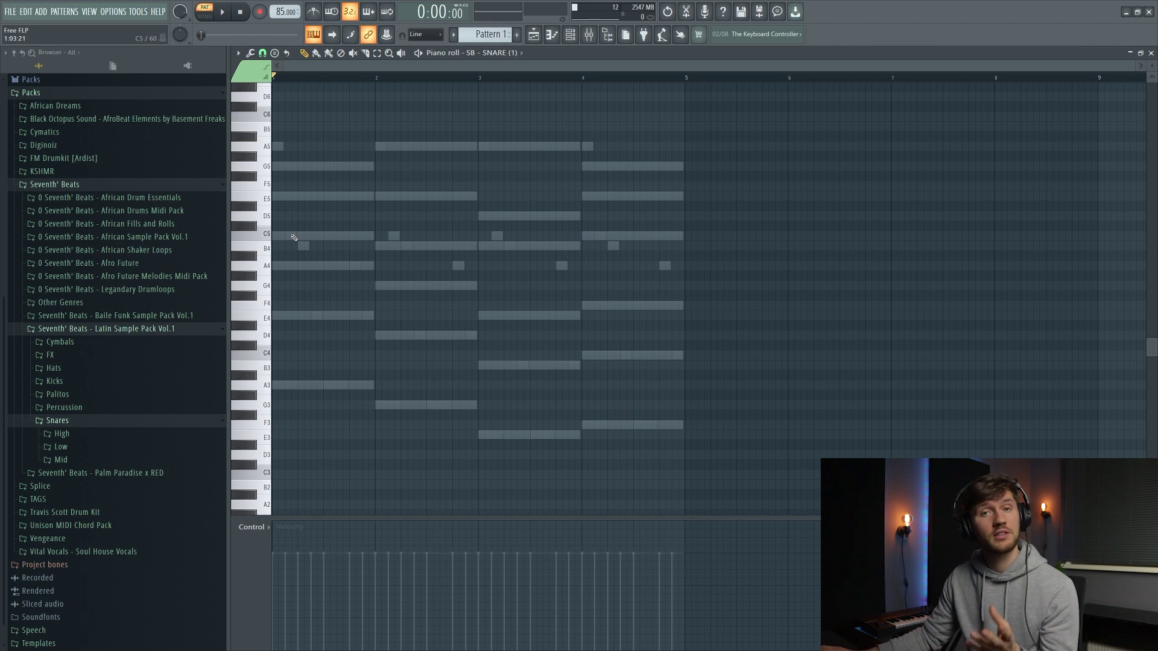
Draw four C5 hits in the first bar for SB - SNARE (1), repeat them across four bars and play the pattern.
{"action": "left_click", "coordinate": [295, 235]}
{"action": "left_click", "coordinate": [315, 236]}
{"action": "left_click", "coordinate": [347, 236]}
{"action": "left_click", "coordinate": [367, 236]}
{"action": "key", "text": "ctrl+b"}
{"action": "key", "text": "ctrl+b"}
{"action": "key", "text": "ctrl+b"}
{"action": "key", "text": "space"}
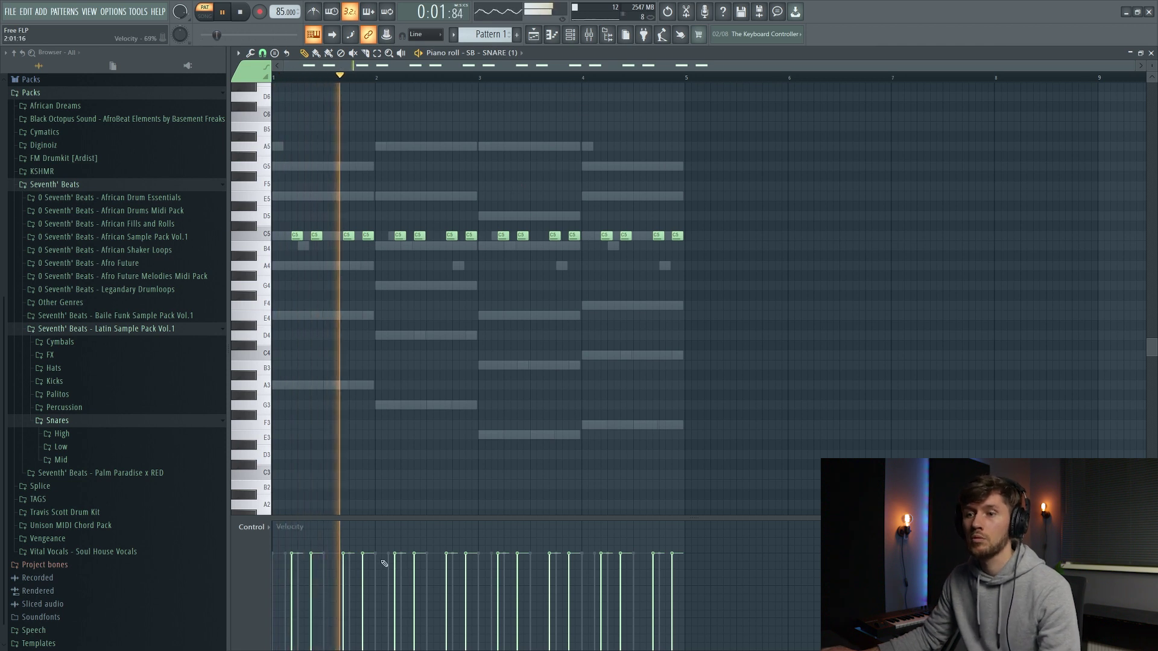
Switch the snare's control lane to note filter cutoff frequency, lower the notes' cutoff to around -13%, and play the pattern.
{"action": "left_click", "coordinate": [256, 534]}
{"action": "key", "text": "space"}
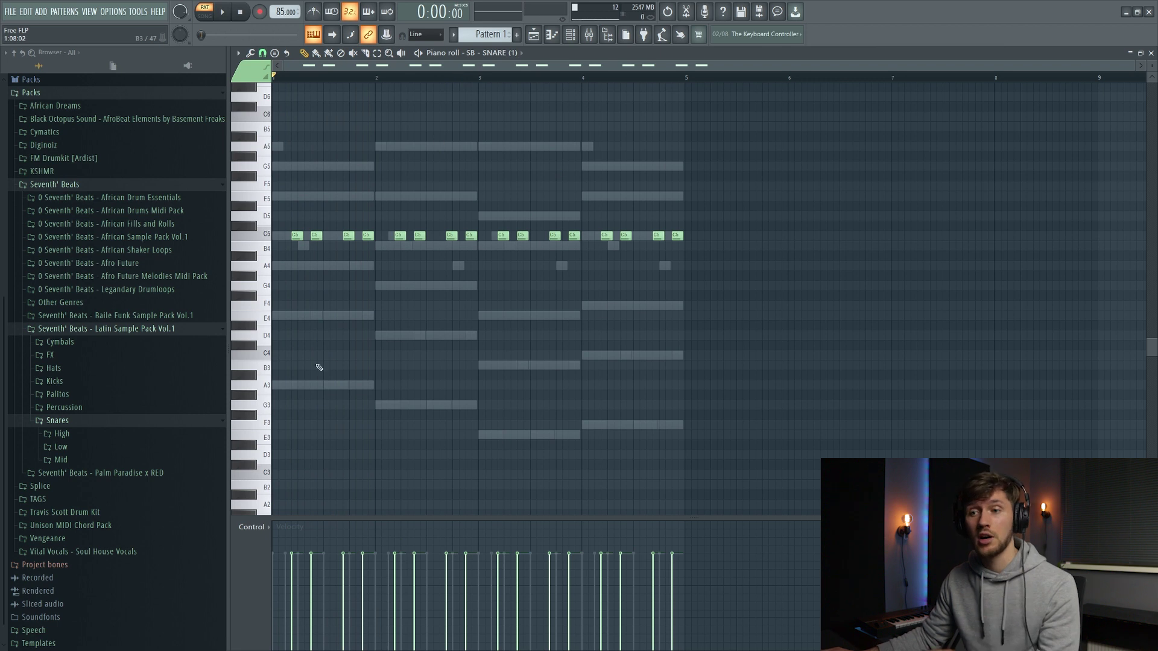
{"action": "left_click", "coordinate": [260, 528]}
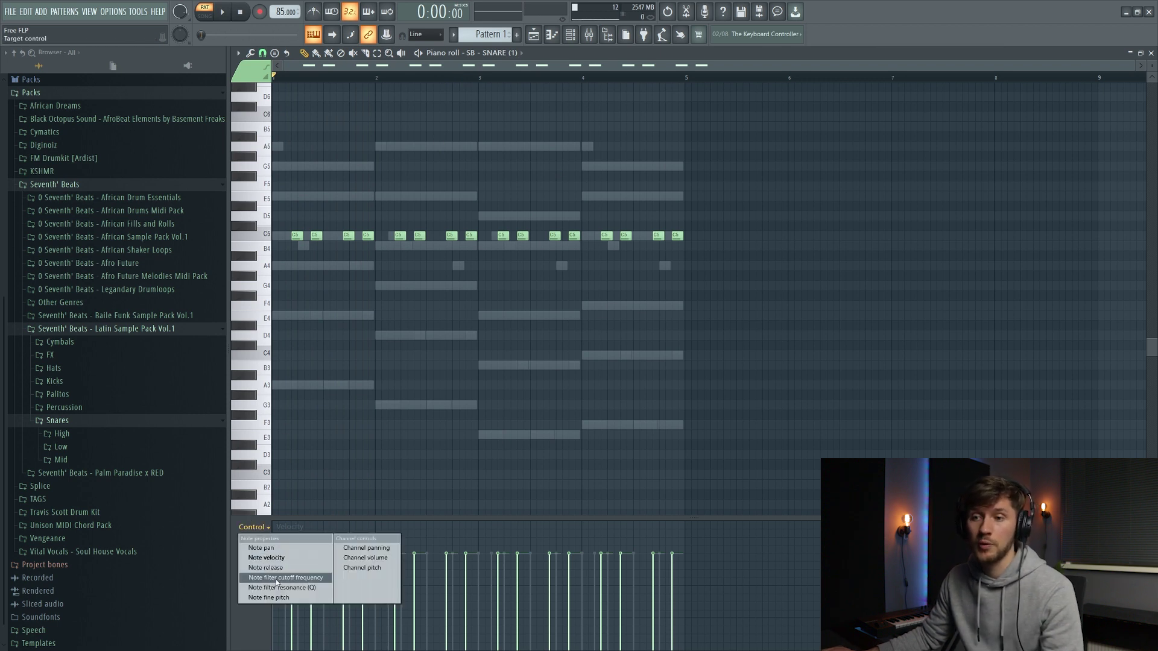
{"action": "left_click", "coordinate": [269, 577]}
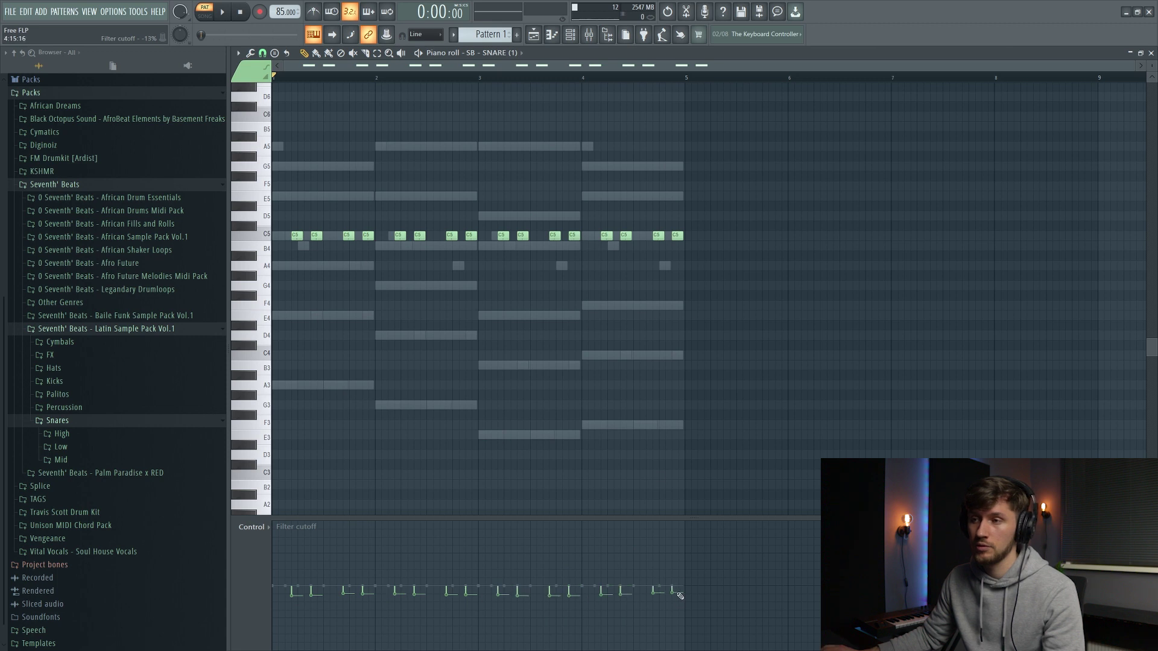
{"action": "key", "text": "space"}
{"action": "key", "text": "F6"}
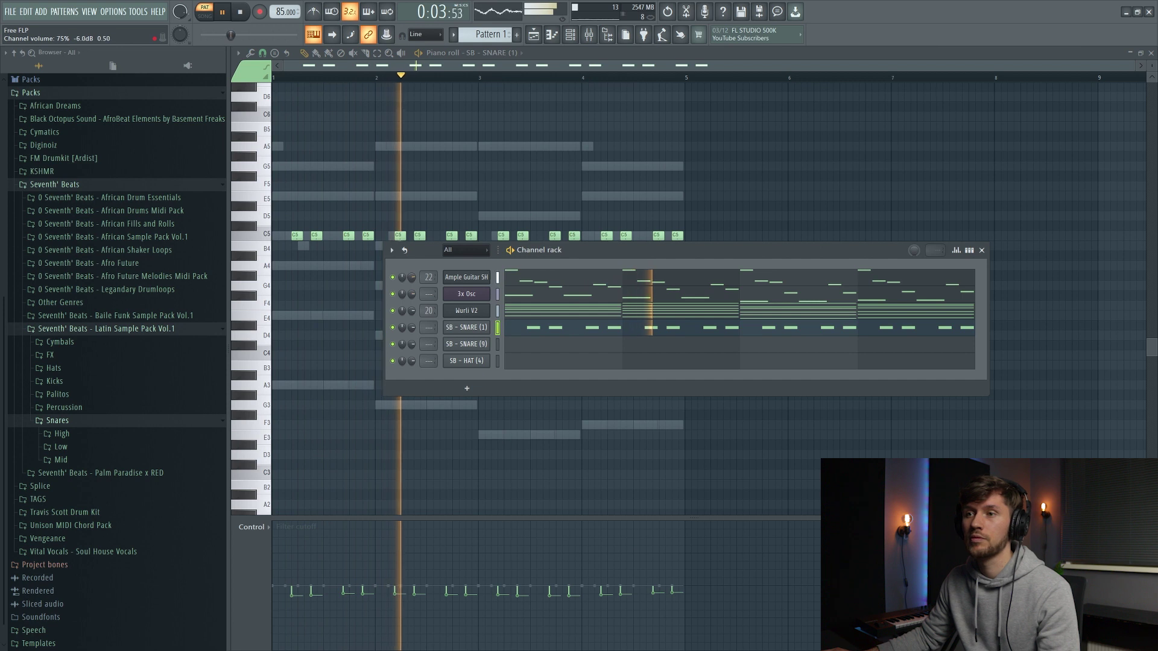
Copy all SB - SNARE (1) notes to SB - SNARE (9) and play the pattern with both snares layered.
{"action": "key", "text": "space"}
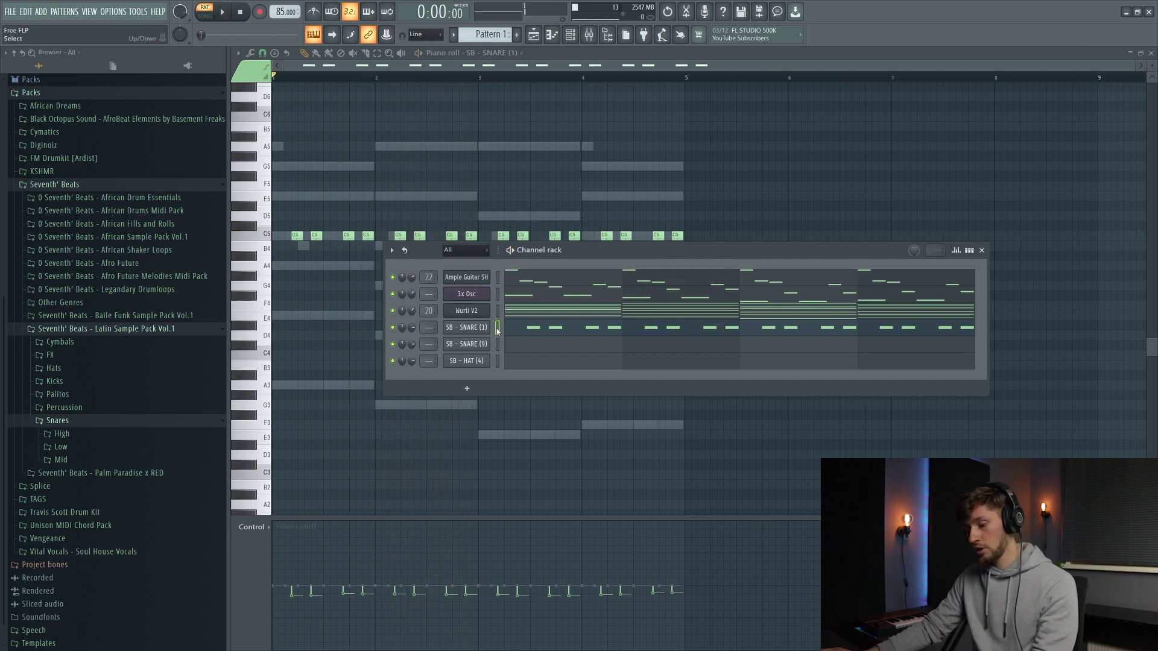
{"action": "key", "text": "ctrl+a"}
{"action": "key", "text": "ctrl+c"}
{"action": "key", "text": "ctrl+v"}
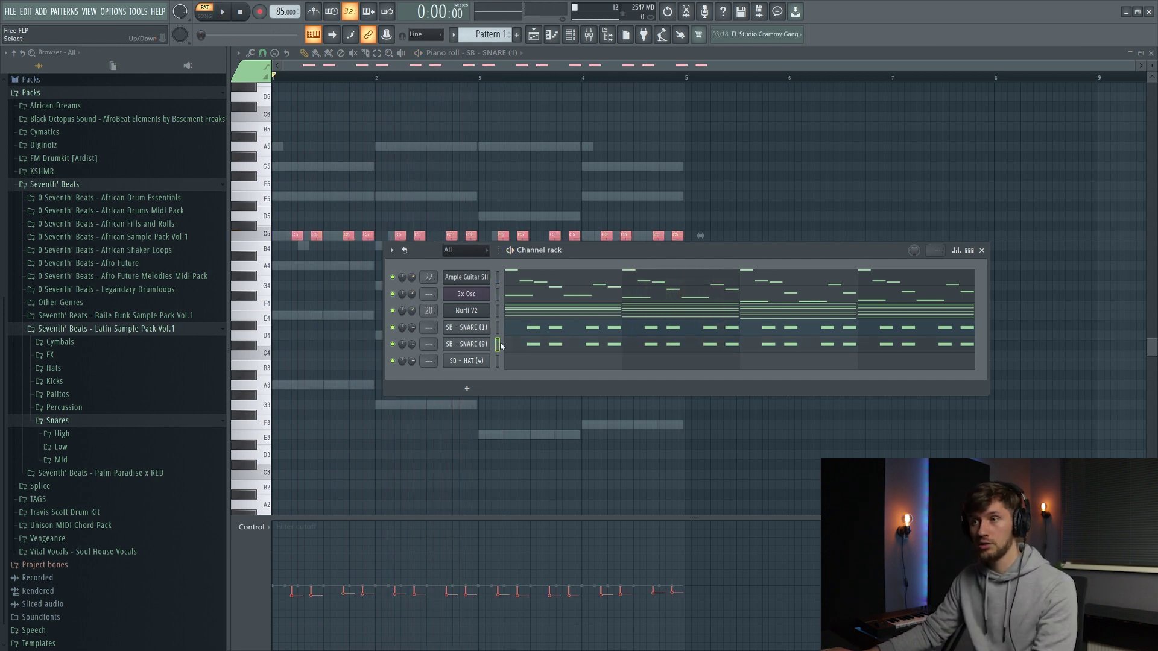
{"action": "key", "text": "space"}
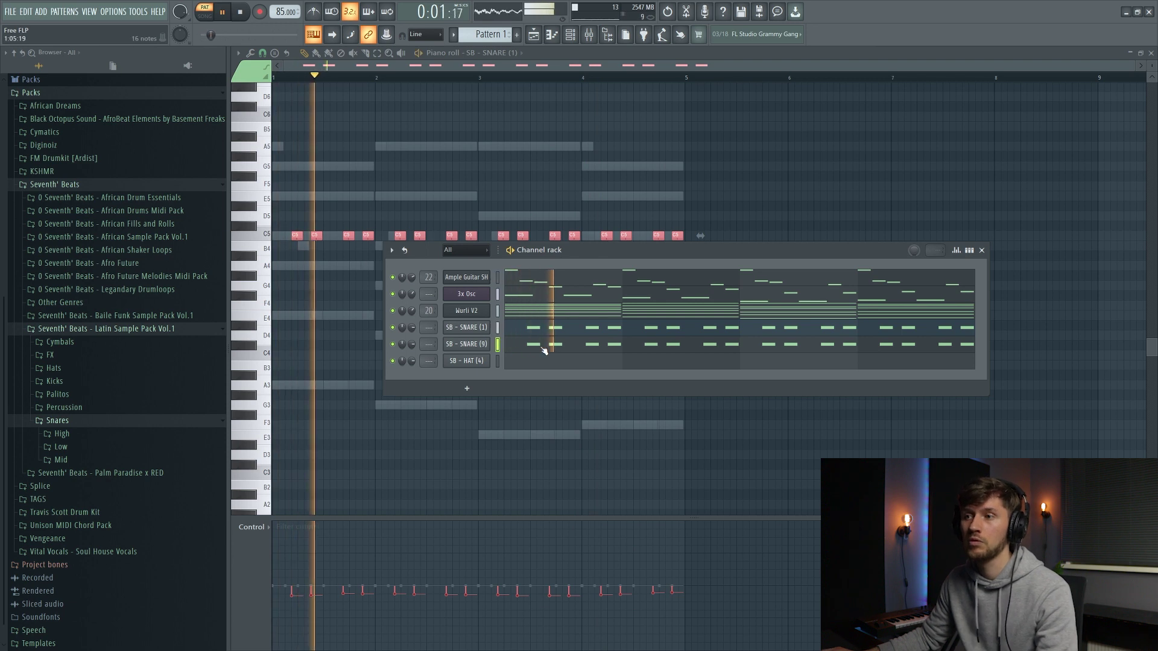
{"action": "left_click", "coordinate": [546, 349]}
{"action": "key", "text": "ctrl+a"}
{"action": "mouse_move", "coordinate": [295, 236]}
{"action": "left_mouse_down"}
{"action": "mouse_move", "coordinate": [296, 255]}
{"action": "mouse_move", "coordinate": [295, 235]}
{"action": "left_mouse_up"}
{"action": "left_click", "coordinate": [472, 187]}
{"action": "key", "text": "F6"}
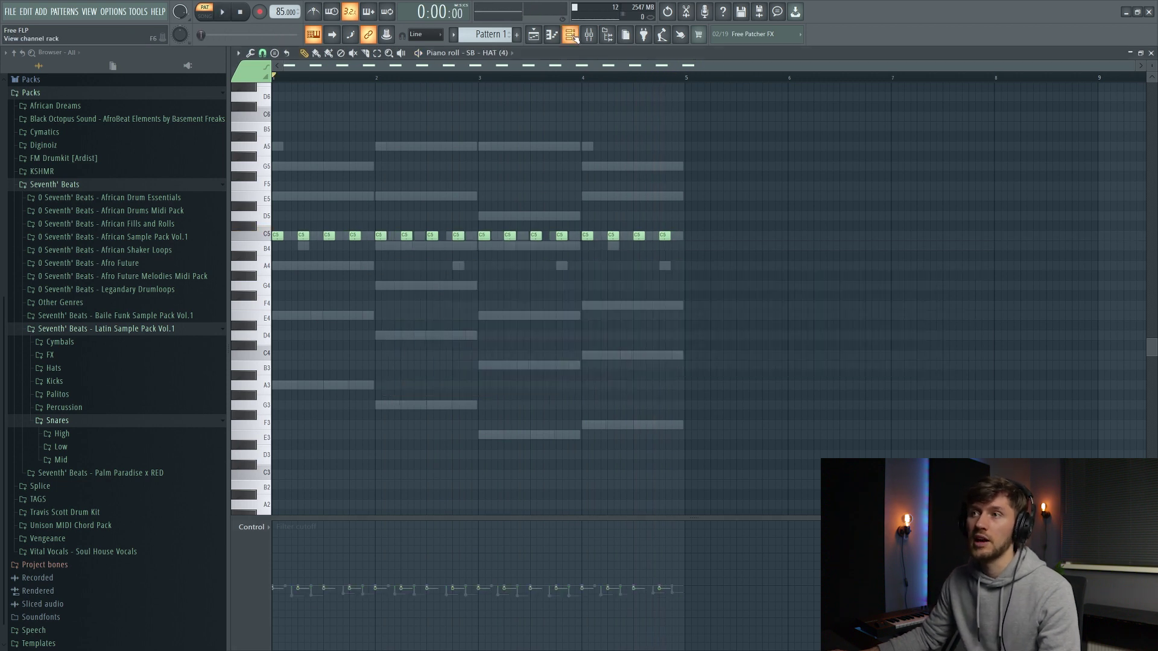
Draw a C5 hit on every beat across four bars for SB - HAT (4) and play the pattern.
{"action": "left_click", "coordinate": [571, 35]}
{"action": "key", "text": "space"}
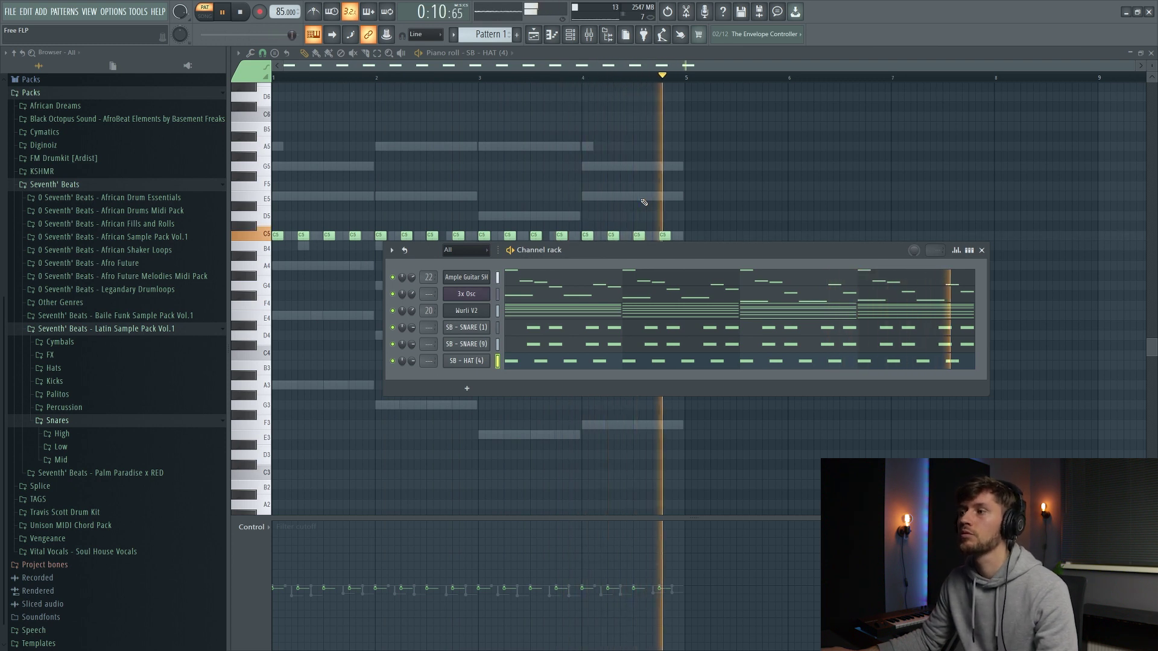
{"action": "key", "text": "space"}
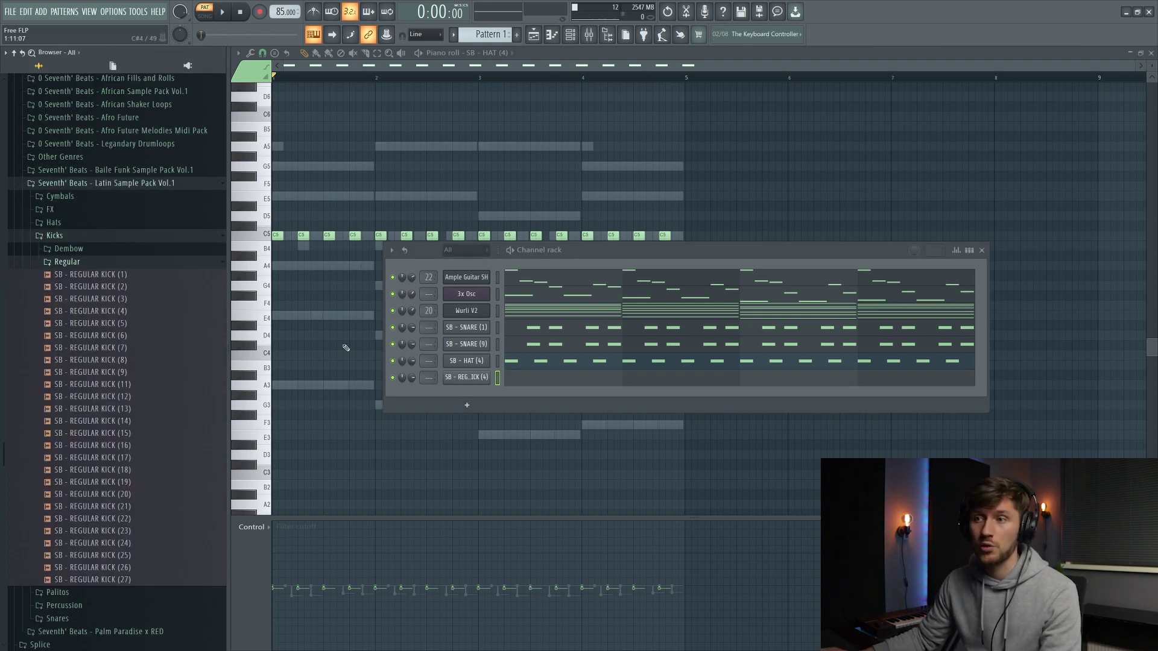
Layer SB - REGULAR KICK (27) with SB - REGULAR KICK (4), copy the hat's notes to both kicks, and play the pattern.
{"action": "left_click", "coordinate": [482, 377]}
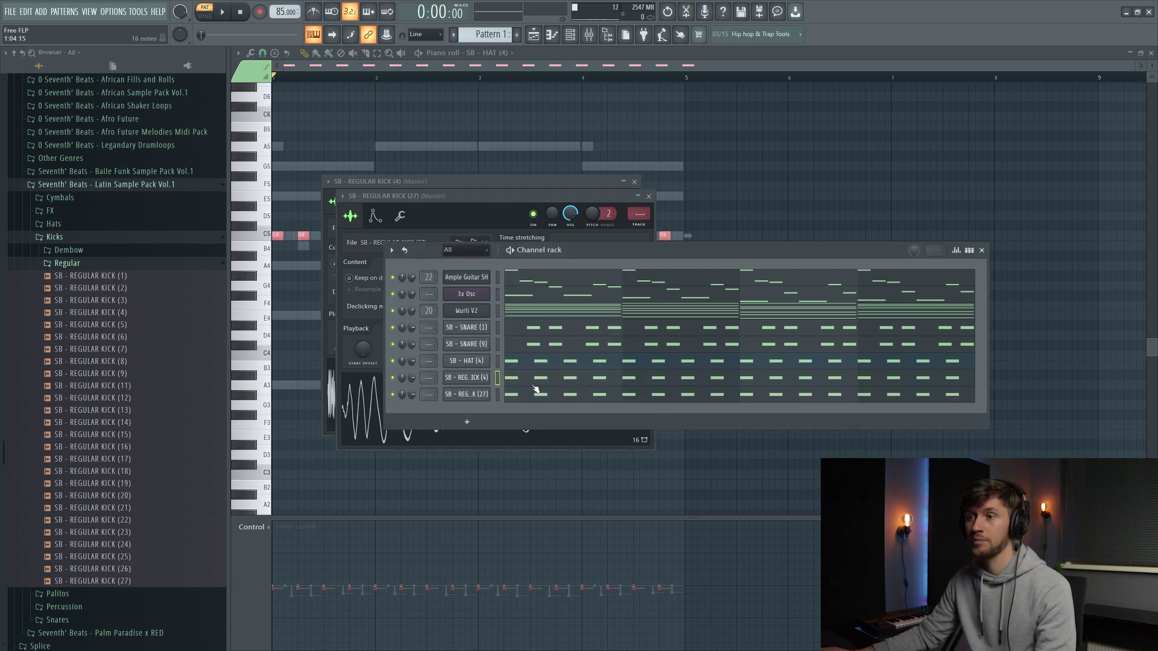
{"action": "key", "text": "space"}
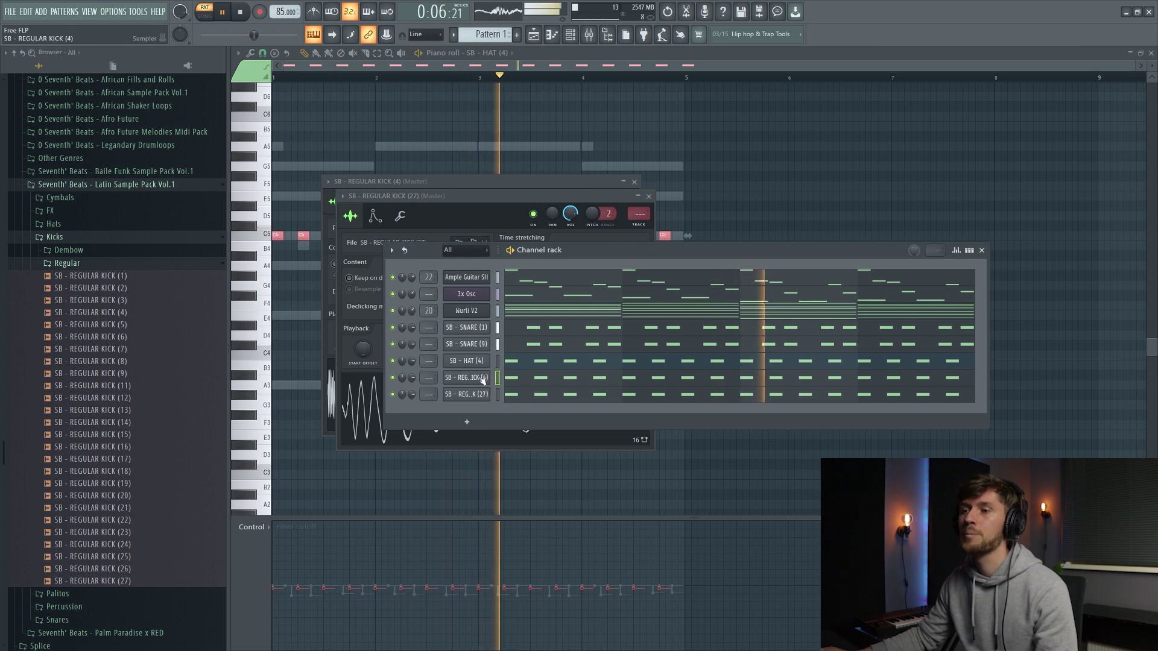
{"action": "left_click", "coordinate": [534, 378]}
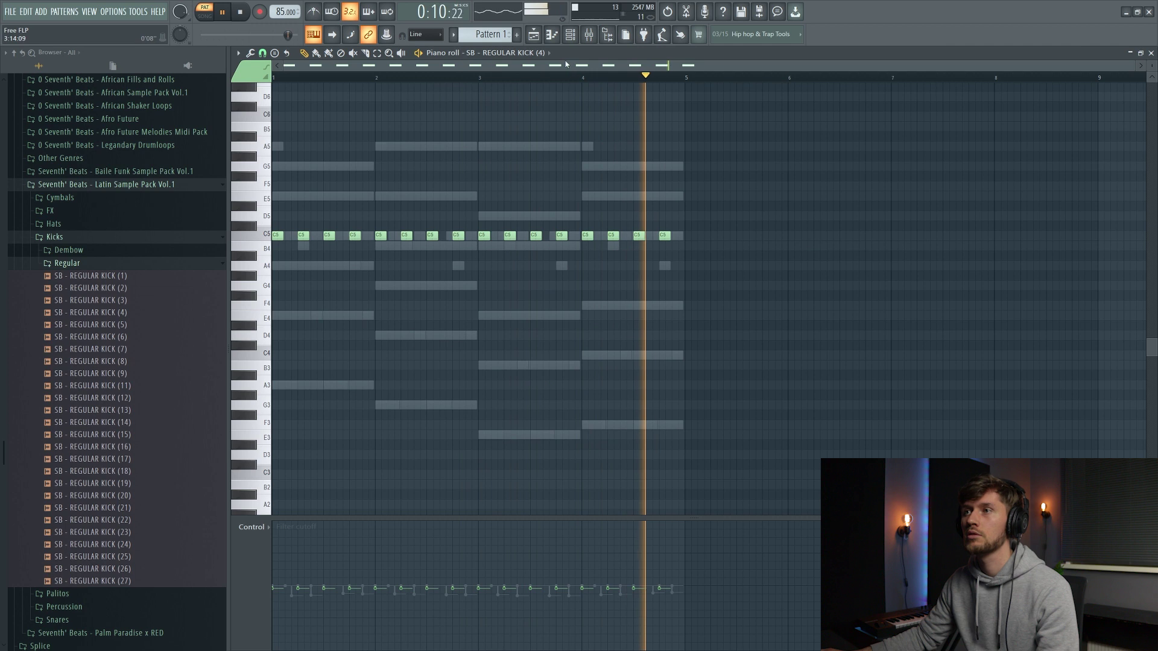
{"action": "key", "text": "F6"}
{"action": "key", "text": "space"}
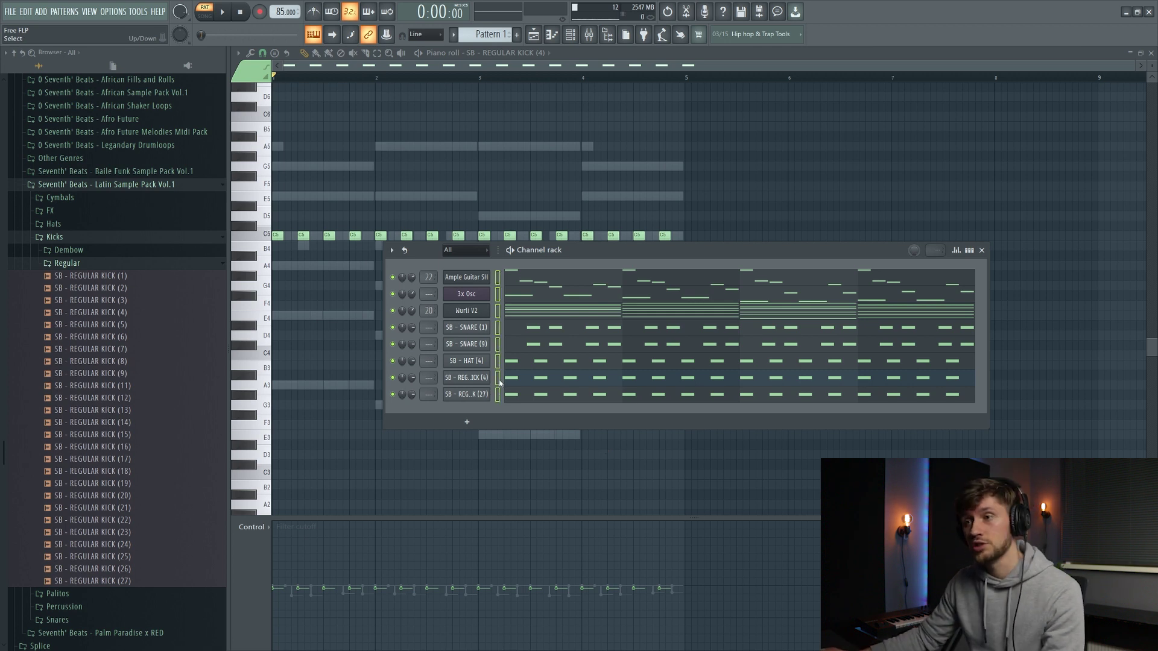
Route the two kick channels to consecutive mixer tracks starting from Insert 1.
{"action": "left_click", "coordinate": [590, 35]}
{"action": "right_click", "coordinate": [415, 230]}
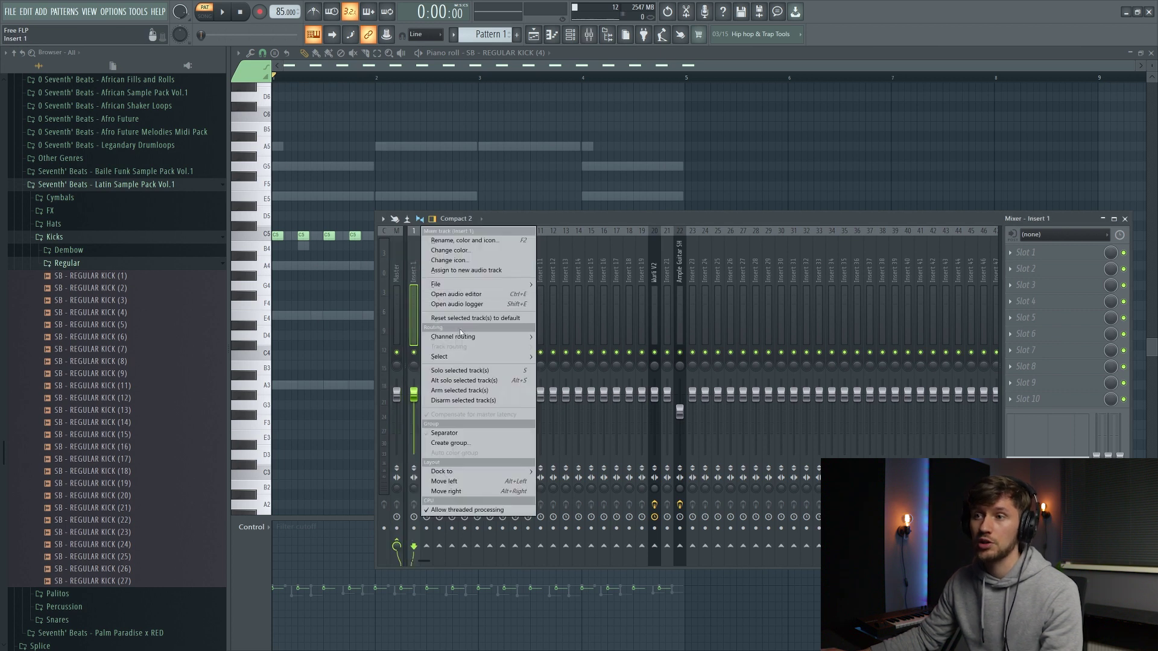
{"action": "mouse_move", "coordinate": [465, 340]}
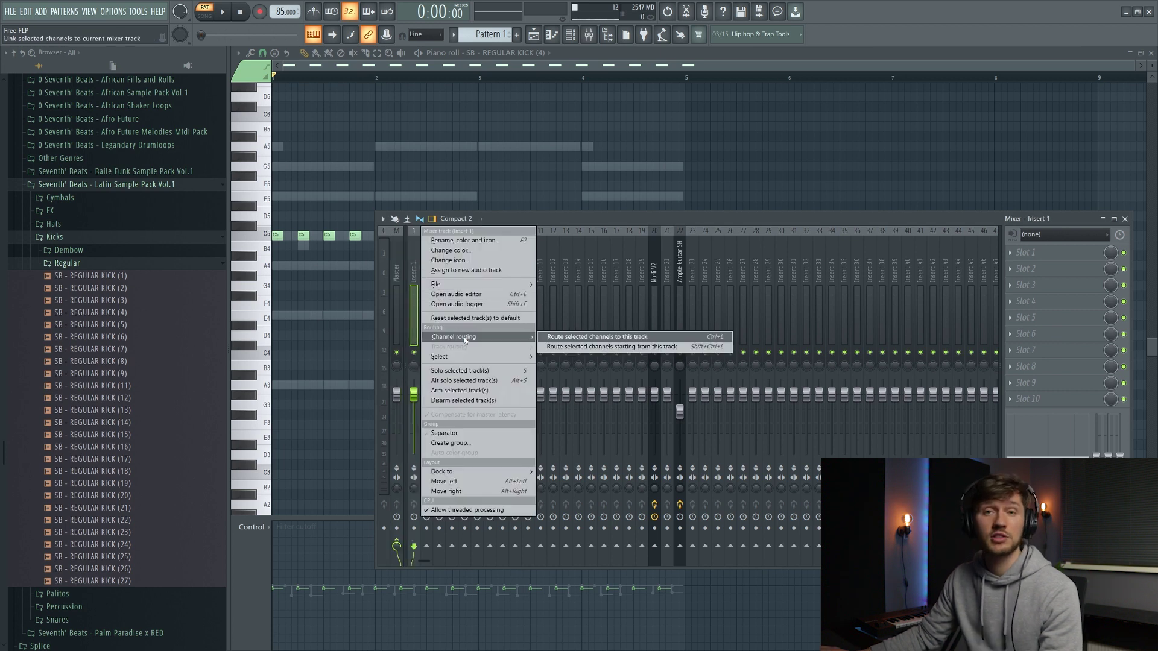
{"action": "left_click", "coordinate": [612, 347]}
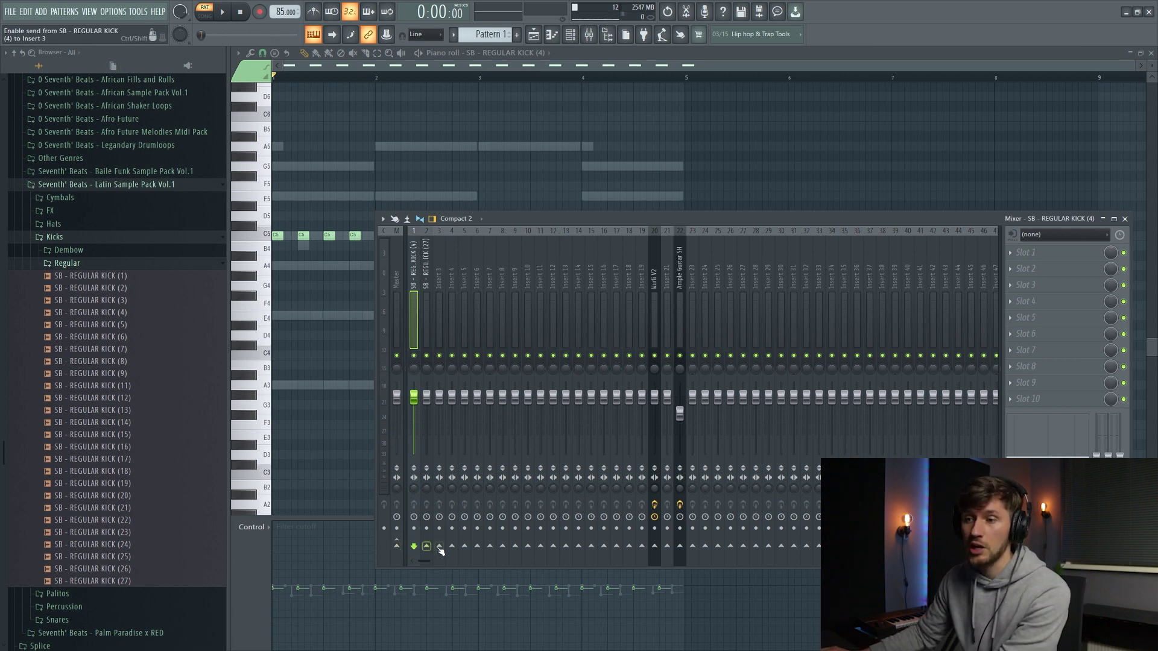
Send both kick tracks to Insert 3 instead of the Master and rename Insert 3 as "kick bus".
{"action": "left_click", "coordinate": [430, 549]}
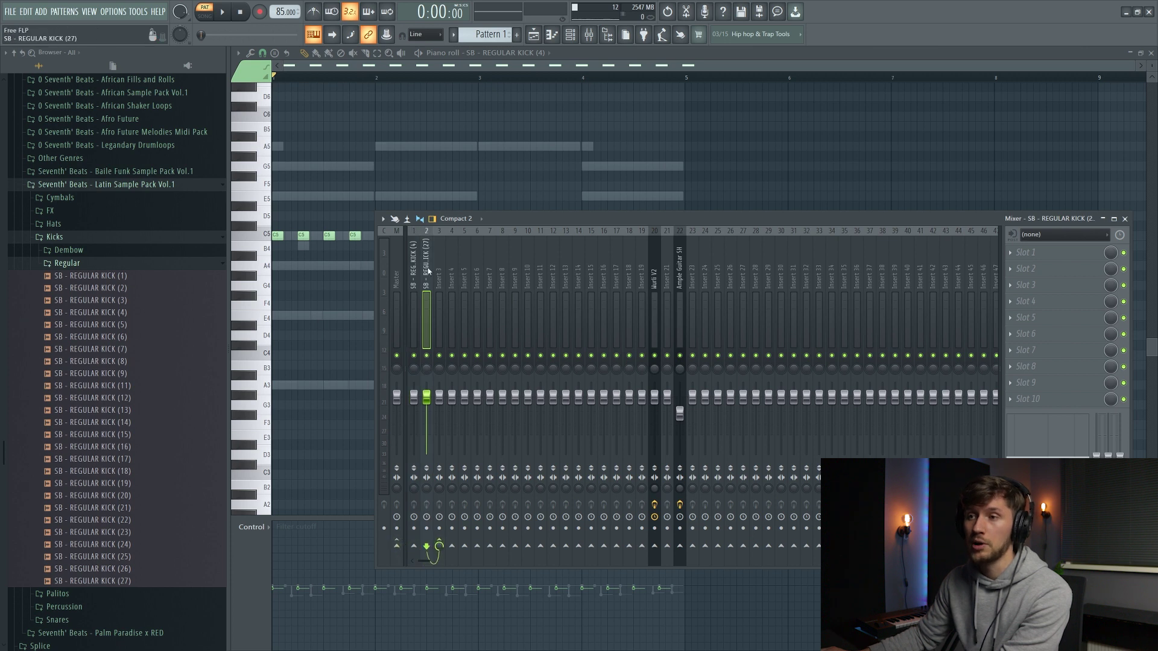
{"action": "right_click", "coordinate": [438, 270]}
{"action": "left_click", "coordinate": [494, 242]}
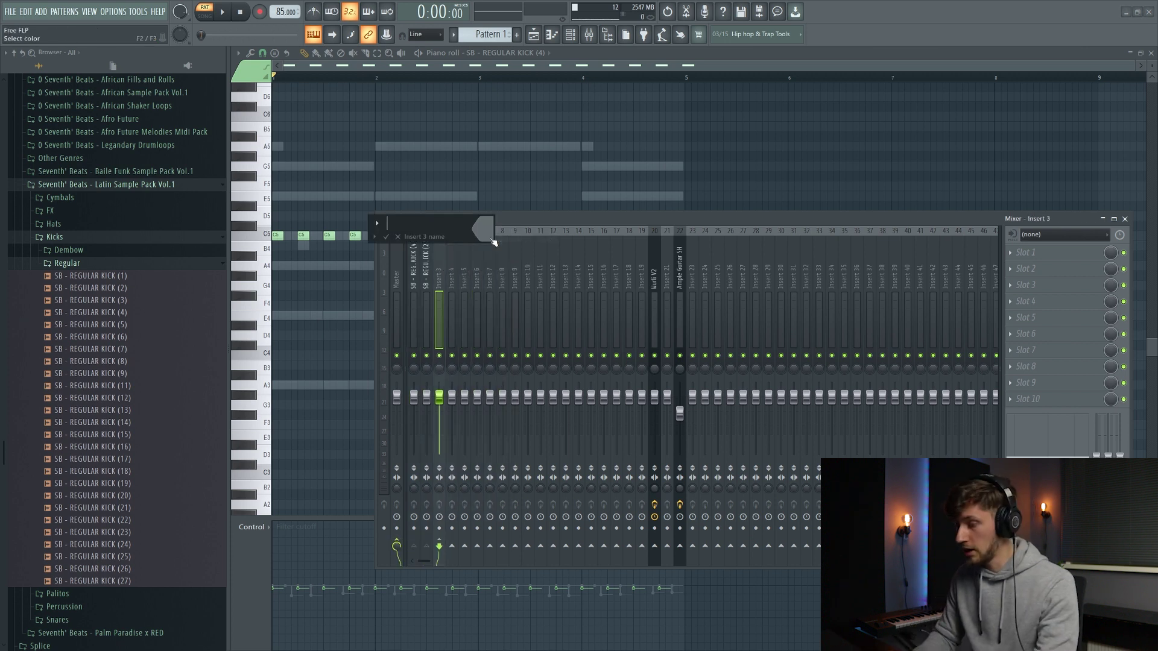
{"action": "type", "text": "kick bus"}
{"action": "key", "text": "Return"}
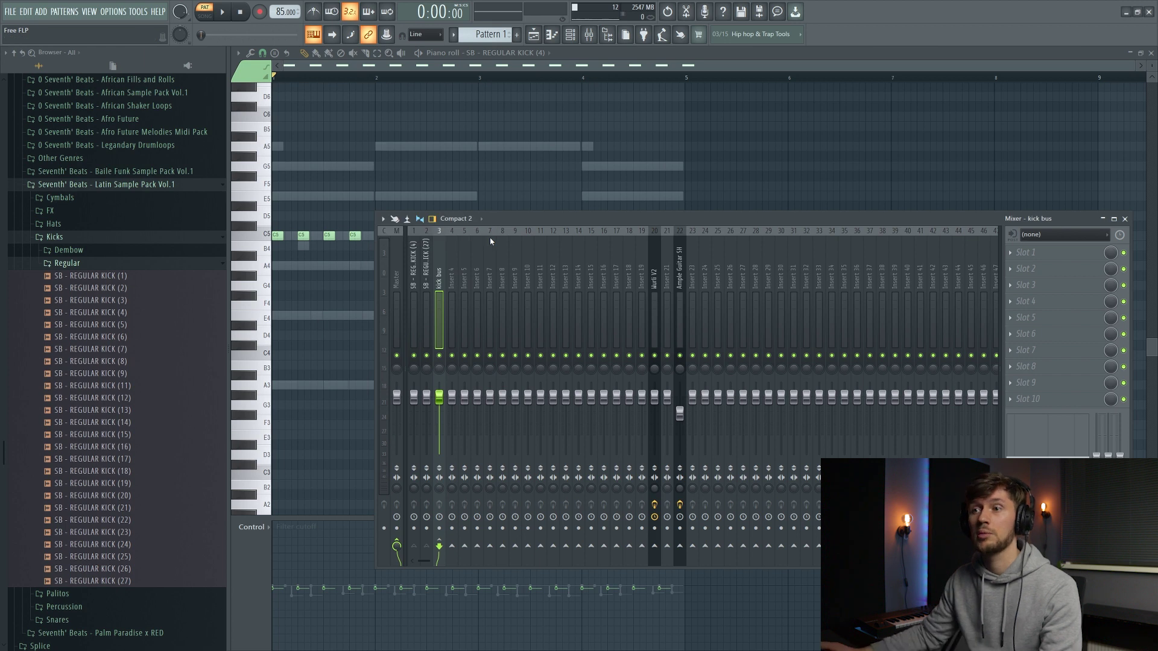
Route the SB - HAT (4) channel to mixer Insert 4.
{"action": "key", "text": "F6"}
{"action": "left_click", "coordinate": [482, 363]}
{"action": "key", "text": "F9"}
{"action": "right_click", "coordinate": [462, 268]}
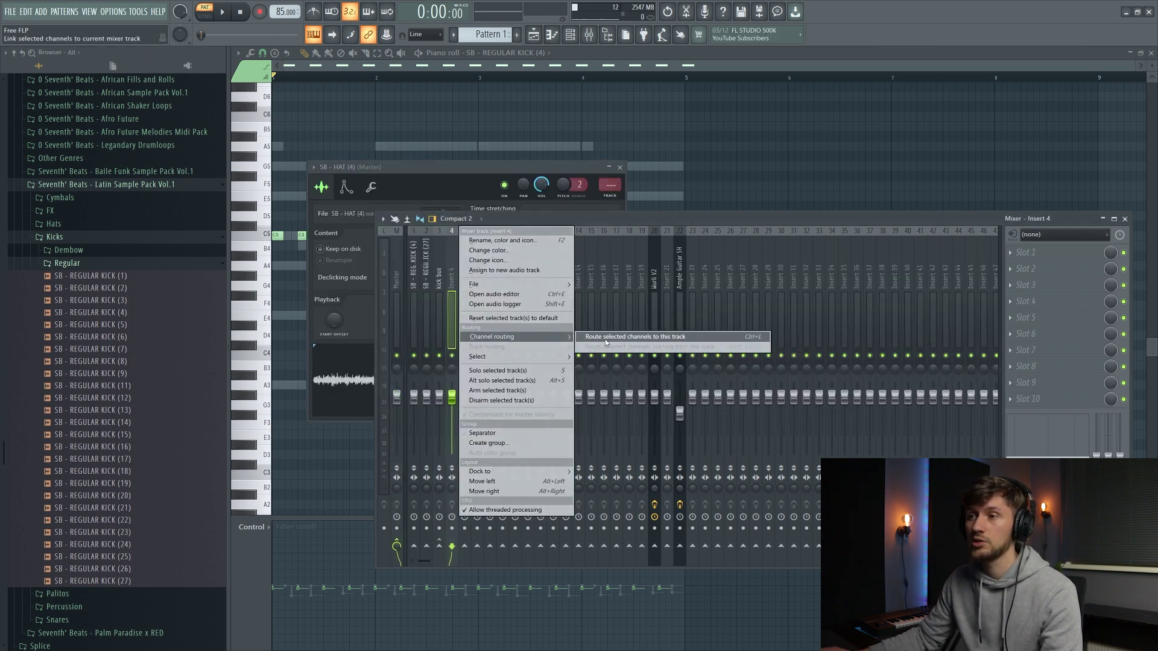
{"action": "left_click", "coordinate": [512, 338]}
Route SB - SNARE (1) and SB - SNARE (9) to consecutive mixer tracks starting from Insert 5.
{"action": "key", "text": "F6"}
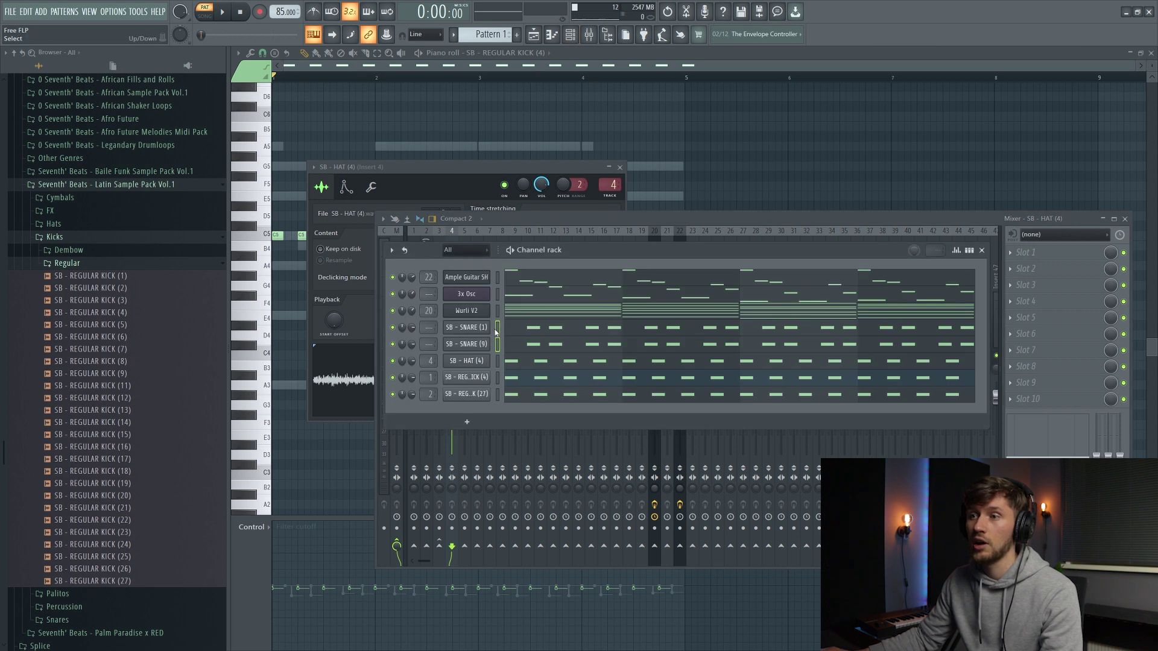
{"action": "key", "text": "F6"}
{"action": "right_click", "coordinate": [470, 279]}
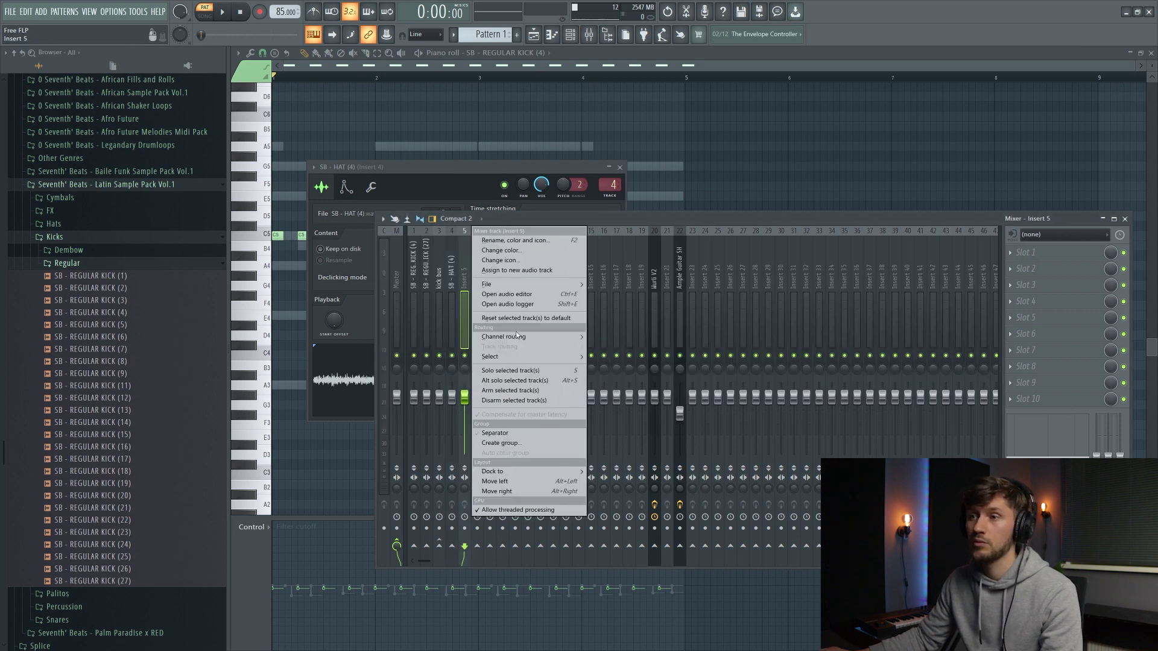
{"action": "mouse_move", "coordinate": [518, 336]}
{"action": "left_click", "coordinate": [639, 339]}
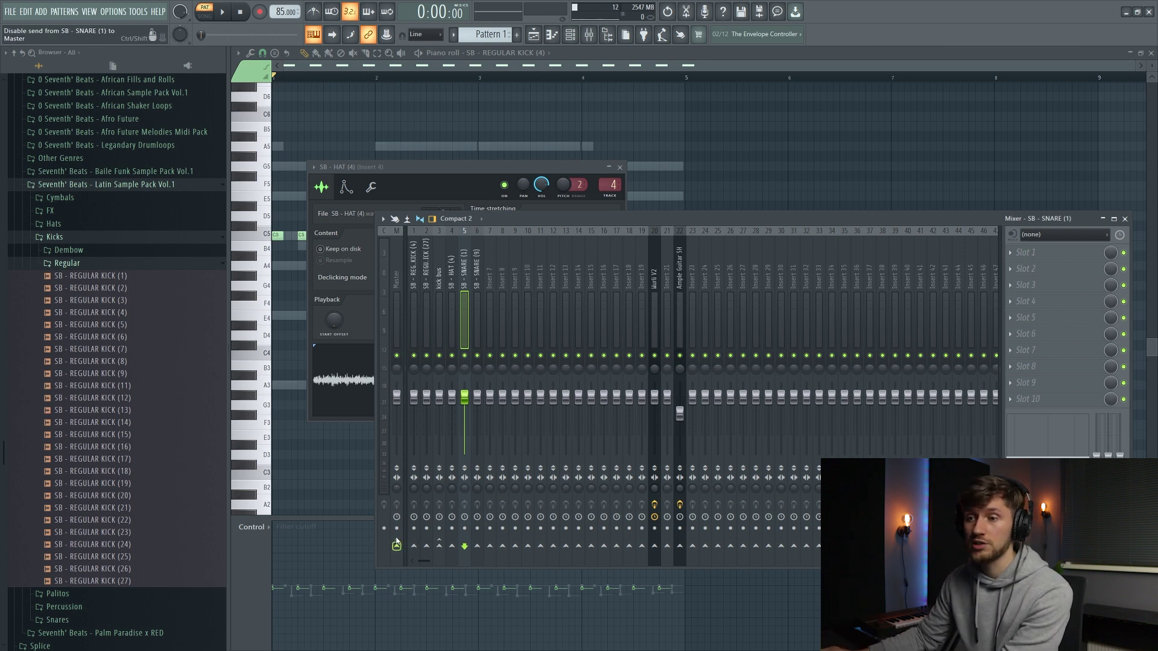
Send both snare tracks to Insert 7 instead of the Master, rename it "snares bus", and play the pattern.
{"action": "left_click", "coordinate": [477, 434]}
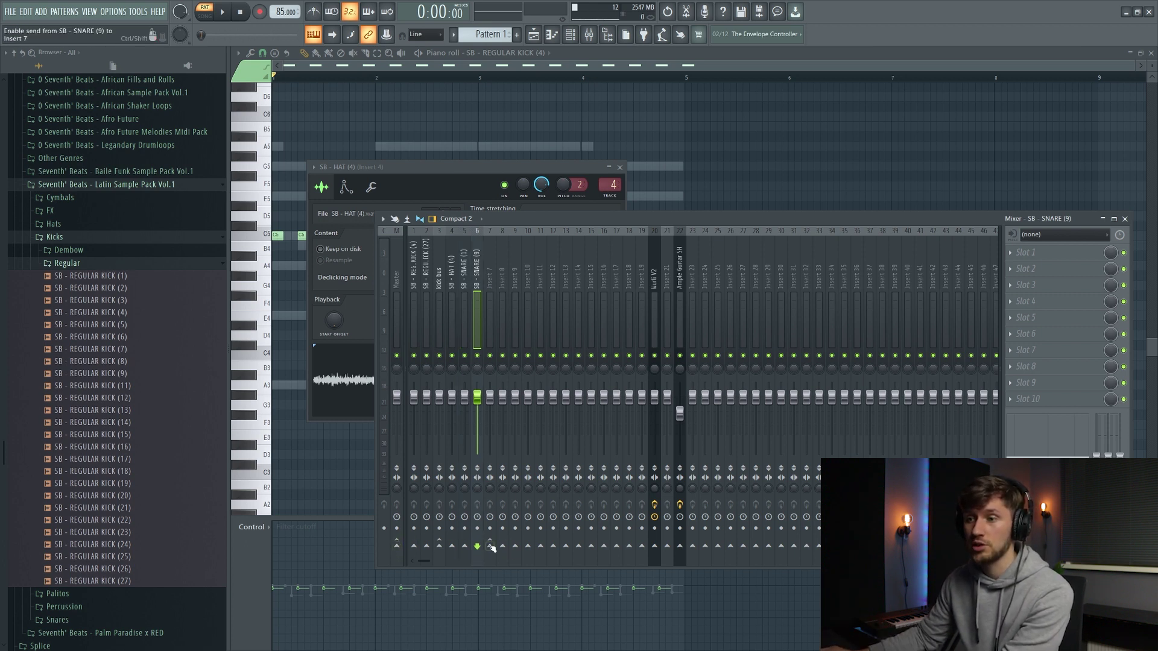
{"action": "left_click", "coordinate": [491, 547]}
{"action": "right_click", "coordinate": [495, 255]}
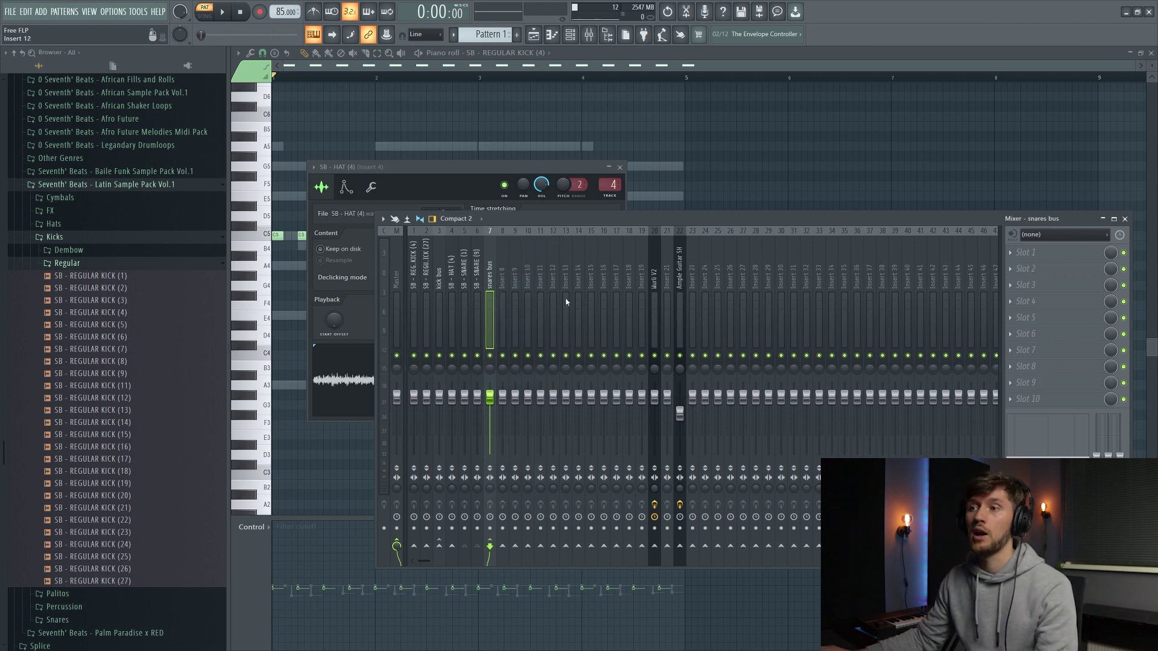
{"action": "key", "text": "space"}
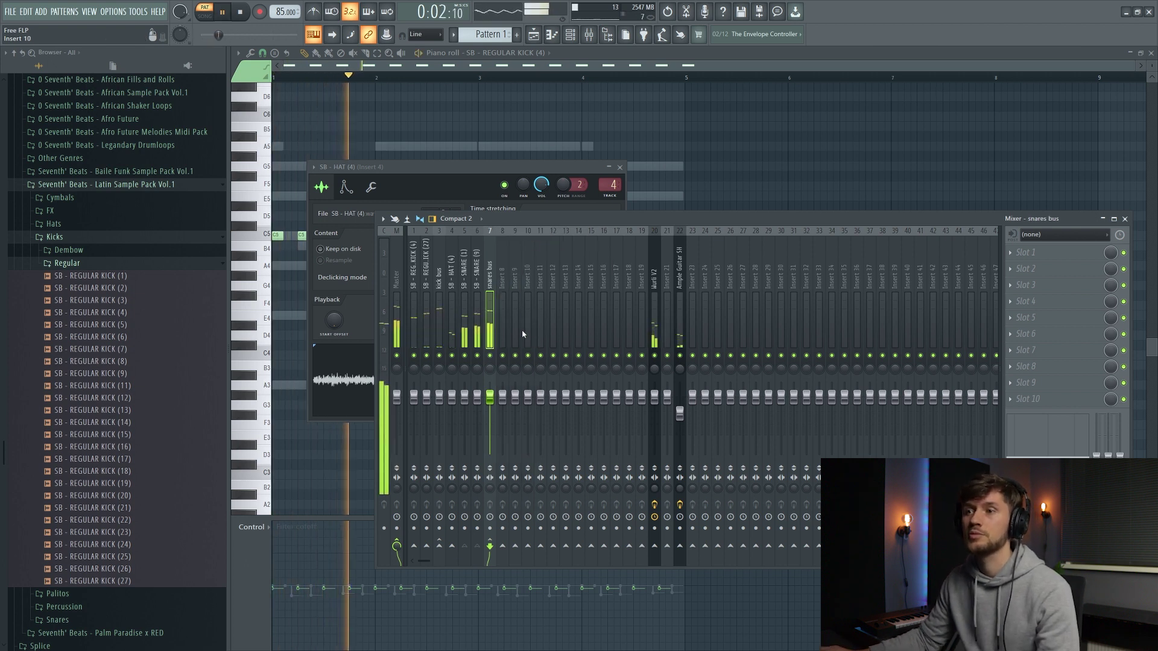
Add Fruity Parametric EQ 2 to the kick bus and cut its lowest frequencies while the pattern plays.
{"action": "left_click", "coordinate": [439, 300]}
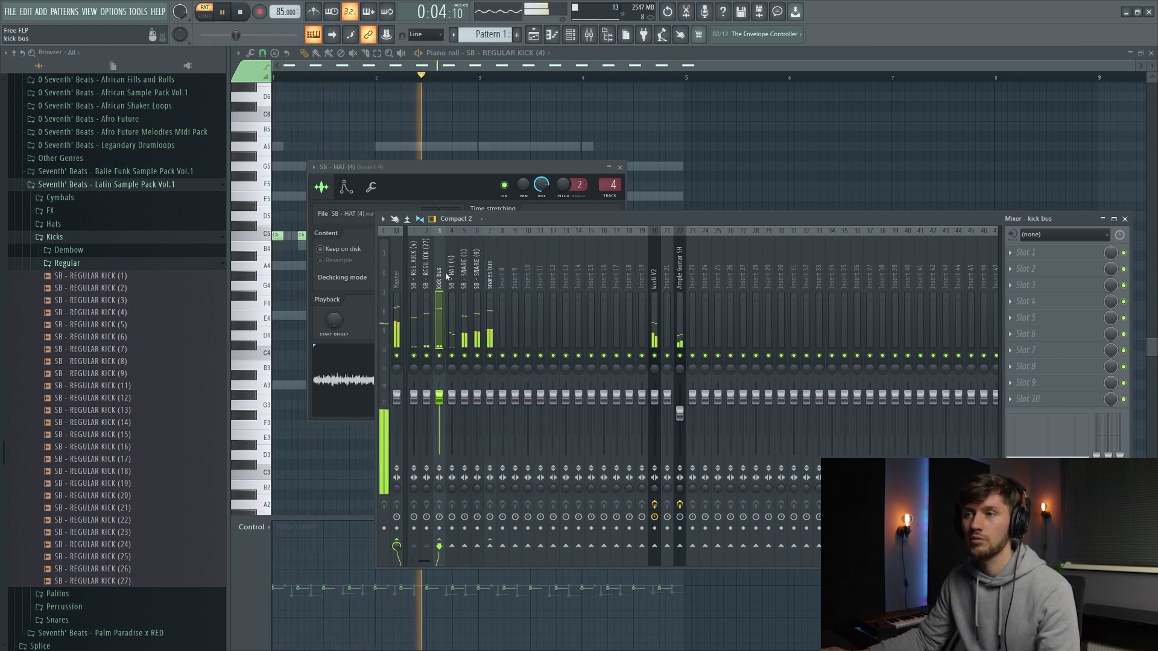
{"action": "key", "text": "space"}
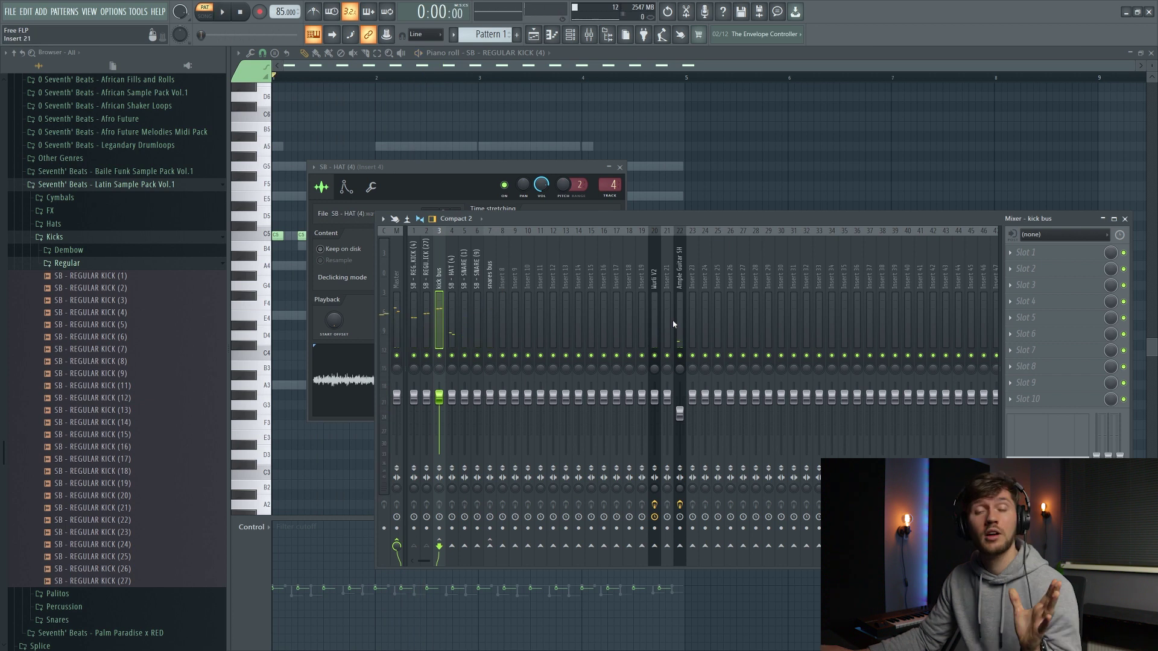
{"action": "left_click", "coordinate": [1013, 253]}
{"action": "left_click", "coordinate": [793, 439]}
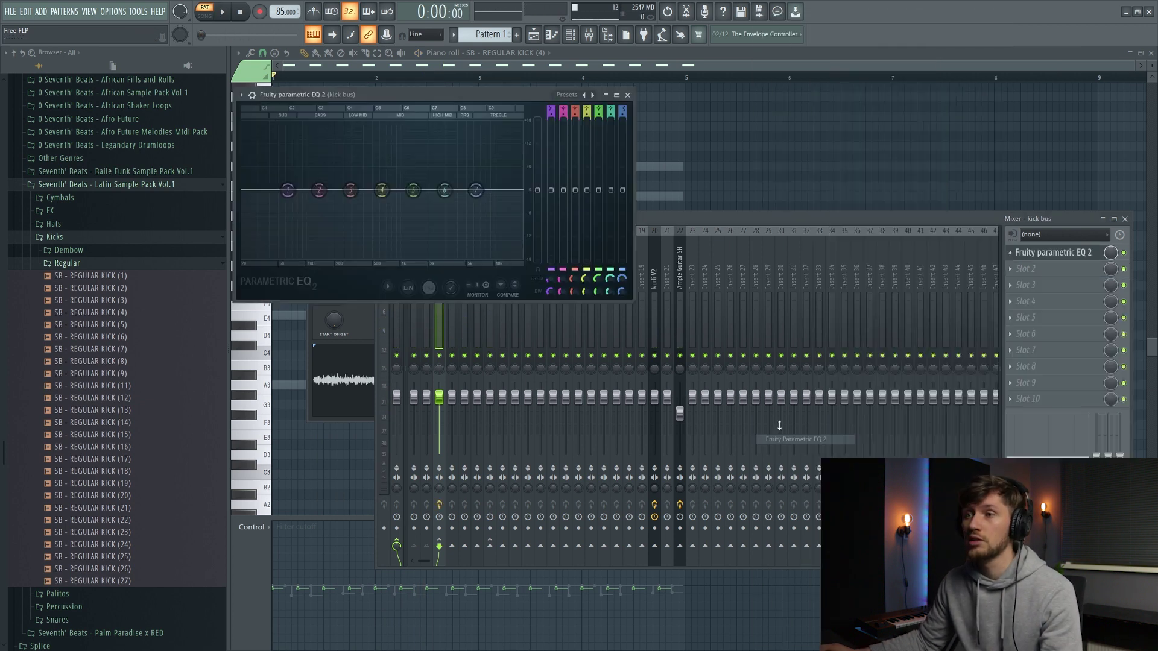
{"action": "left_click_drag", "start_coordinate": [405, 87], "coordinate": [491, 121]}
{"action": "left_click_drag", "start_coordinate": [557, 220], "coordinate": [556, 270]}
{"action": "key", "text": "space"}
Raise the level of the SB - HAT (4) mixer track slightly.
{"action": "left_click", "coordinate": [759, 219]}
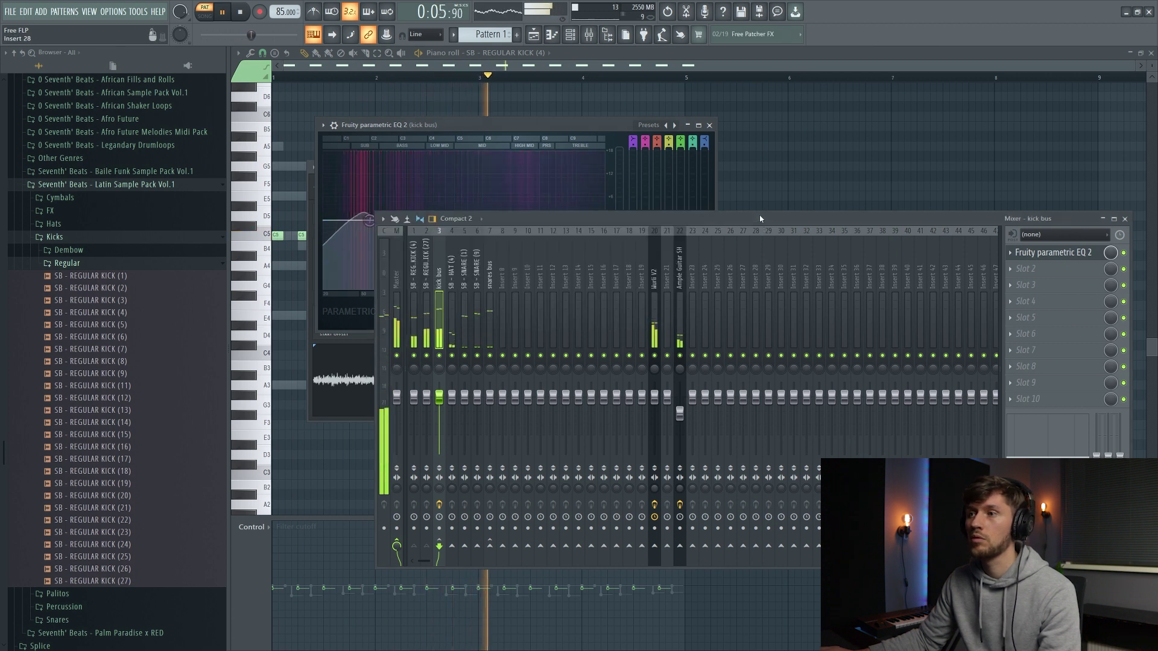
{"action": "left_click", "coordinate": [453, 279]}
{"action": "left_click_drag", "start_coordinate": [452, 396], "coordinate": [453, 386]}
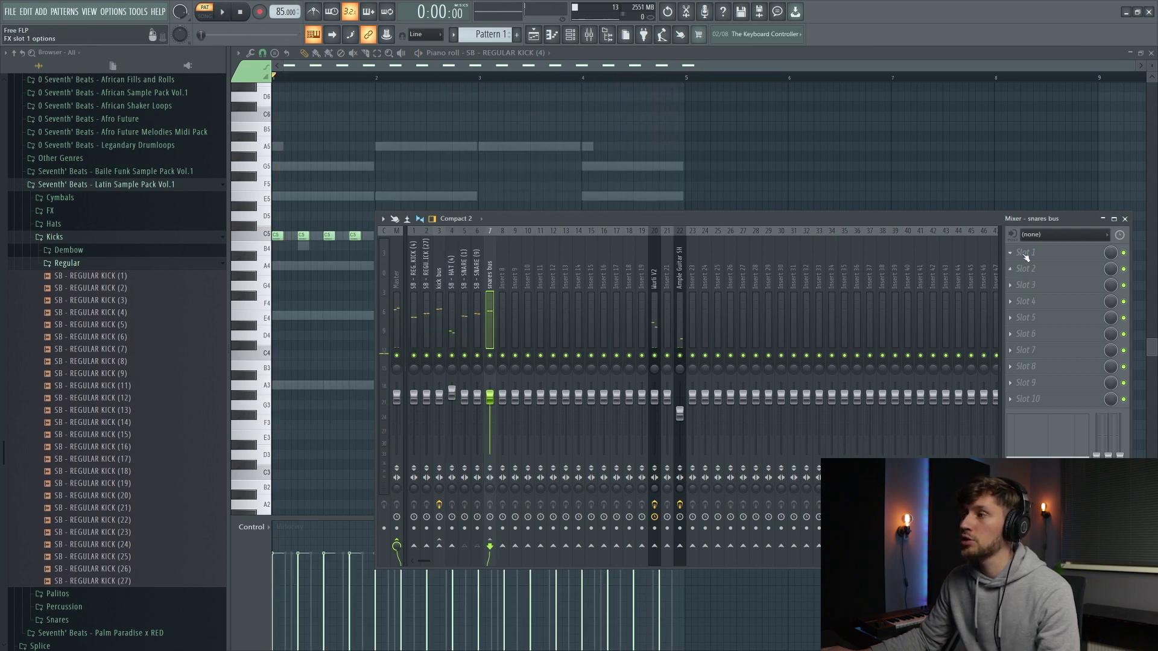
Add Fruity Parametric EQ 2 to the snares bus with a low cut and band 7 lowered about 3.5 dB near 6.7 kHz.
{"action": "left_click", "coordinate": [1025, 252]}
{"action": "mouse_move", "coordinate": [1025, 265]}
{"action": "left_click", "coordinate": [793, 439]}
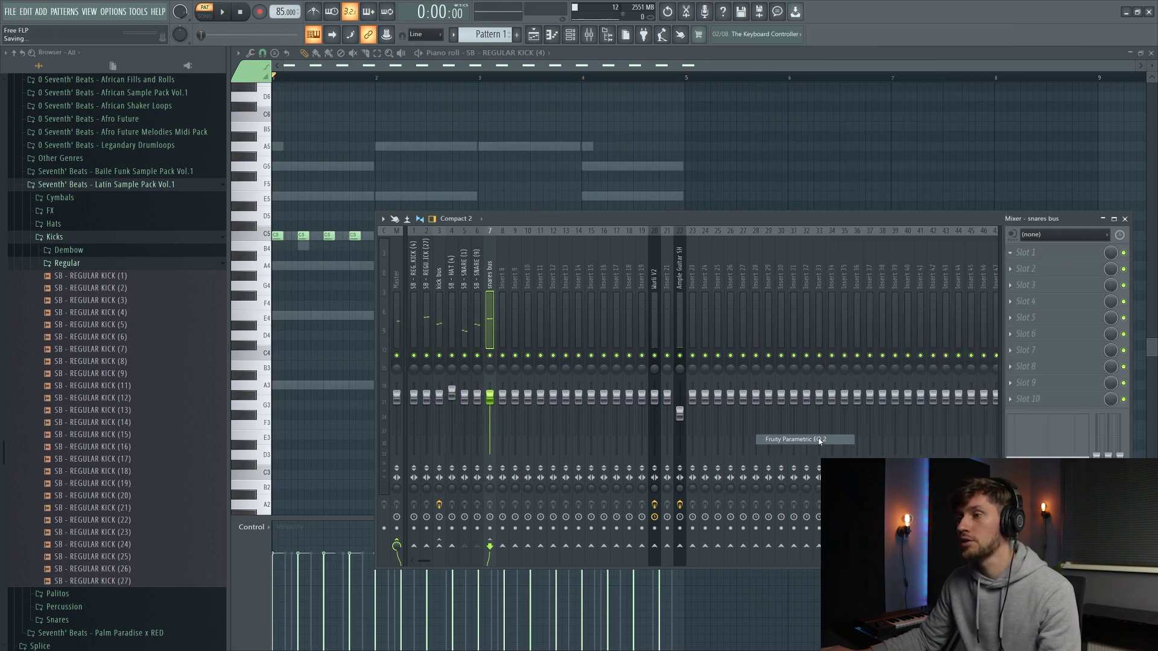
{"action": "left_click_drag", "start_coordinate": [478, 220], "coordinate": [469, 256]}
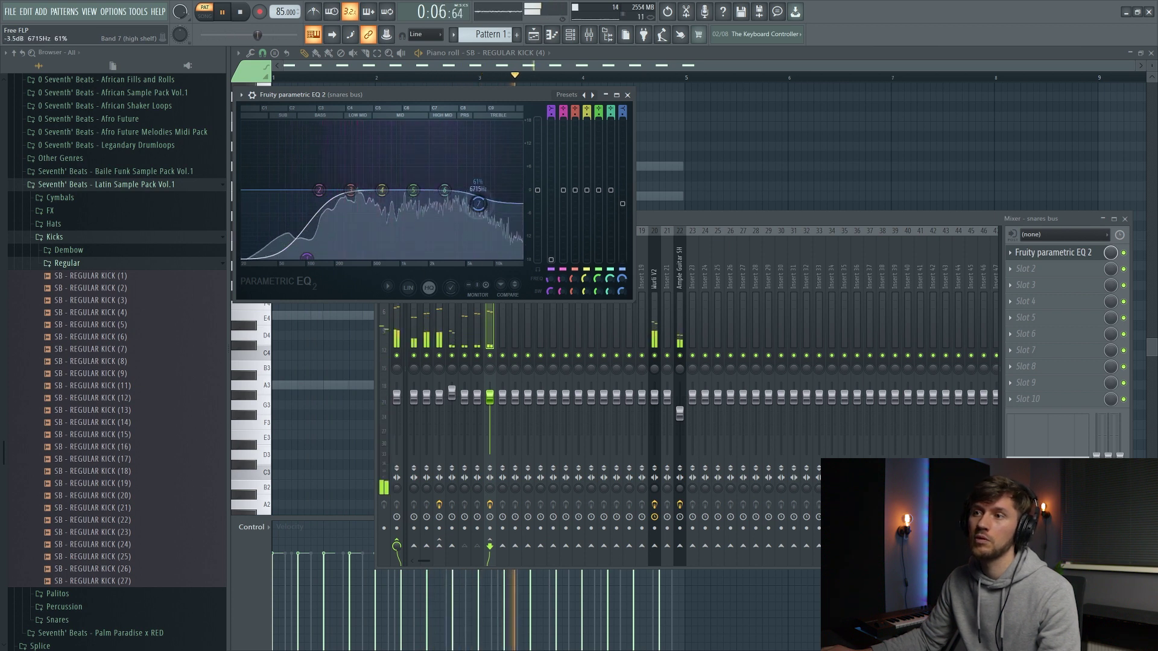
Add Fruity Filter to the snares bus's second slot, zero its resonance and high pass, and lower the cutoff frequency.
{"action": "left_click", "coordinate": [770, 217]}
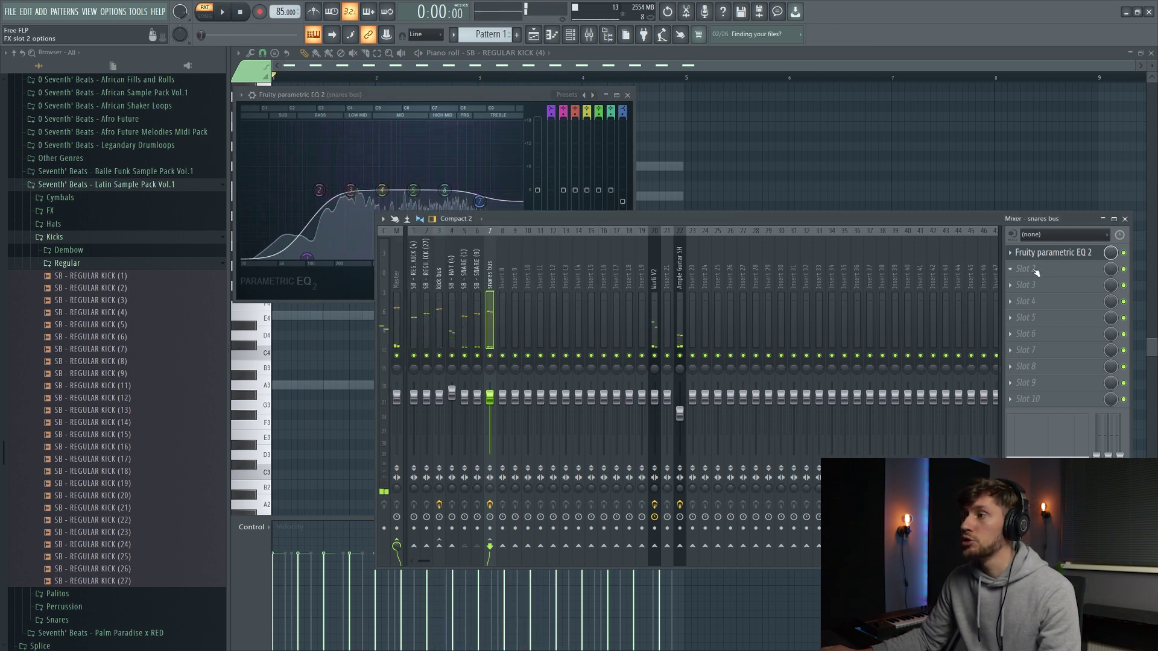
{"action": "left_click", "coordinate": [1018, 270]}
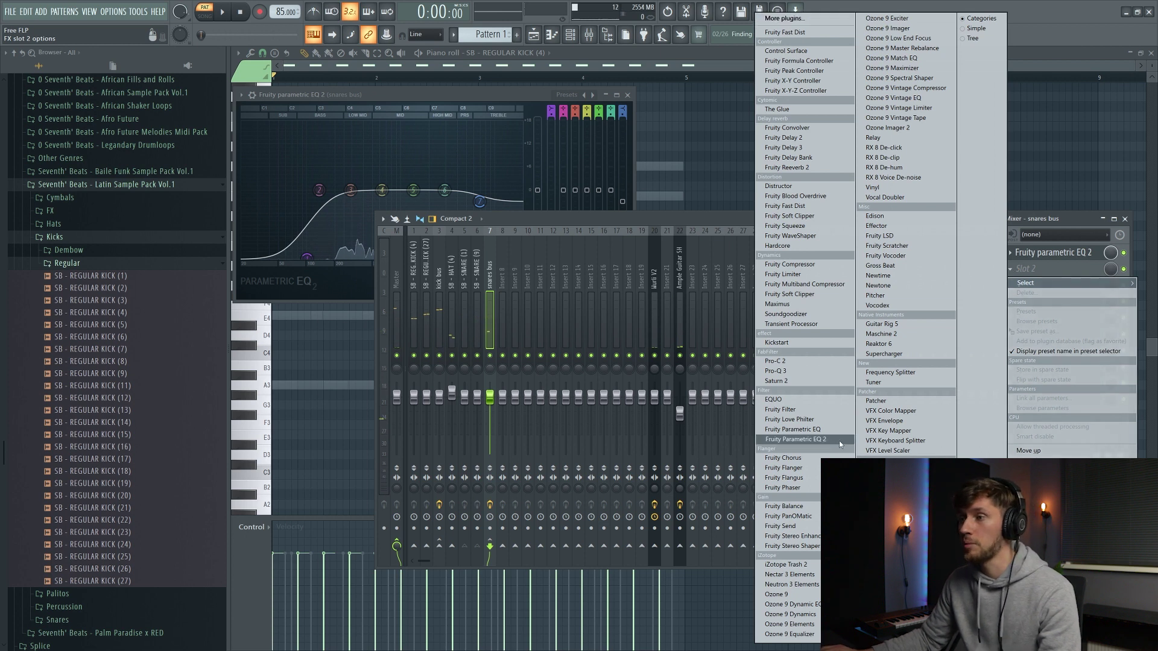
{"action": "left_click", "coordinate": [786, 410]}
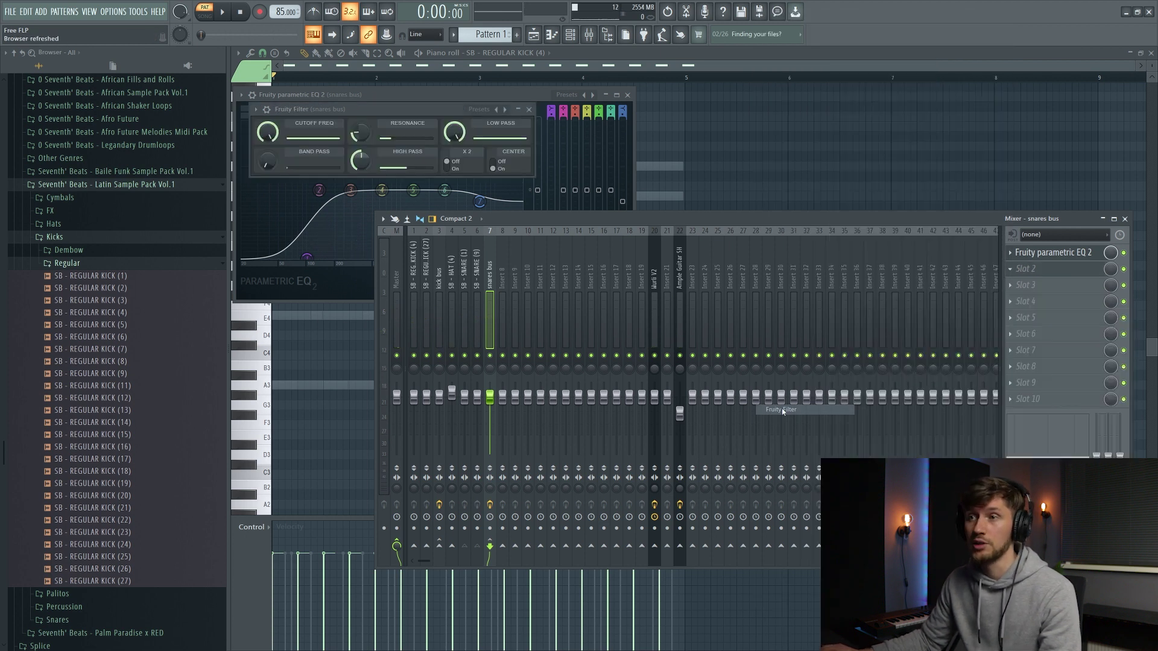
{"action": "left_click_drag", "start_coordinate": [324, 108], "coordinate": [473, 201]}
{"action": "left_click_drag", "start_coordinate": [415, 226], "coordinate": [415, 209]}
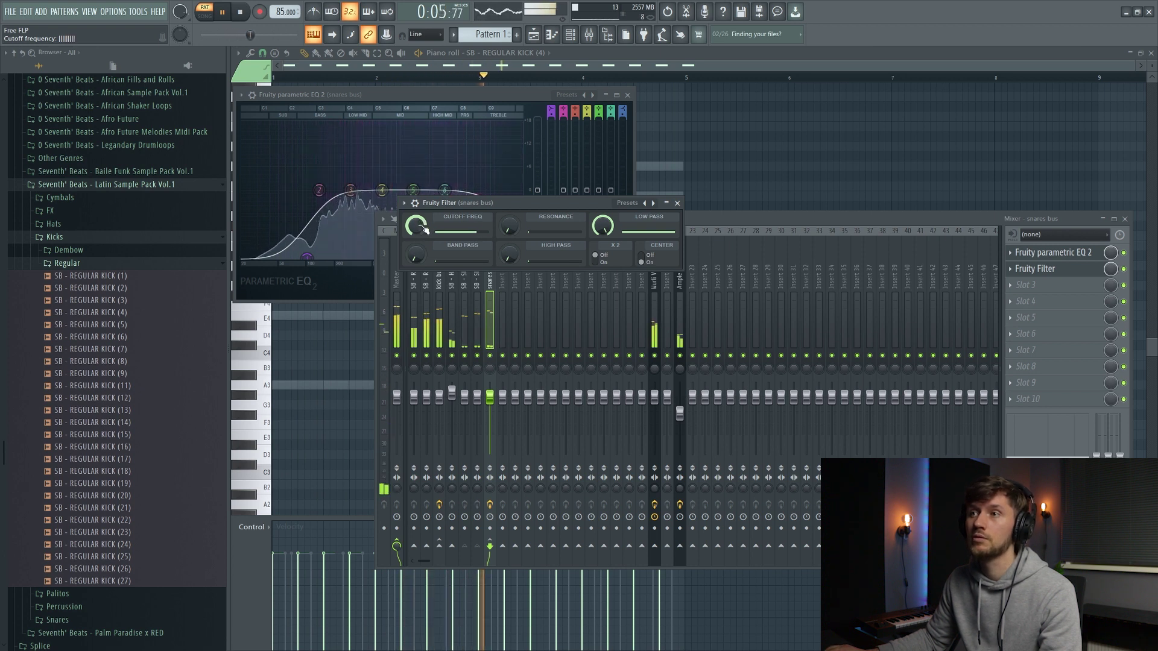
Transpose the whole Ample Guitar SH melody up one octave and play the pattern.
{"action": "key", "text": "F9"}
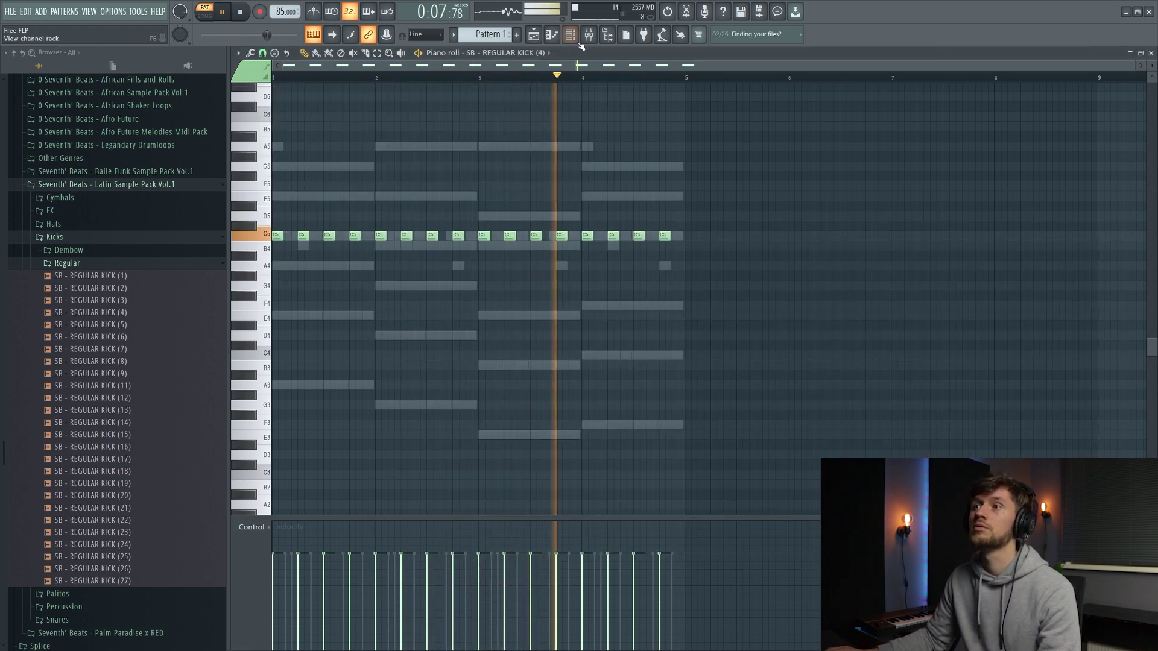
{"action": "key", "text": "F6"}
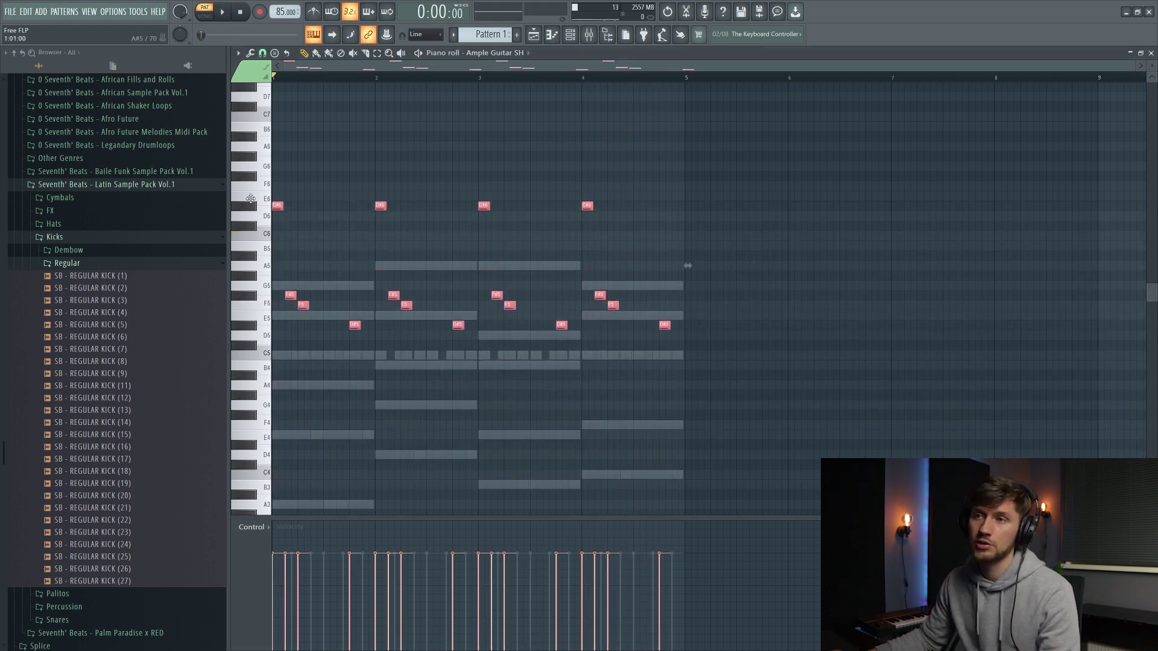
{"action": "scroll", "coordinate": [353, 151], "scroll_direction": "up", "scroll_amount": 4}
{"action": "key", "text": "space"}
{"action": "key", "text": "F6"}
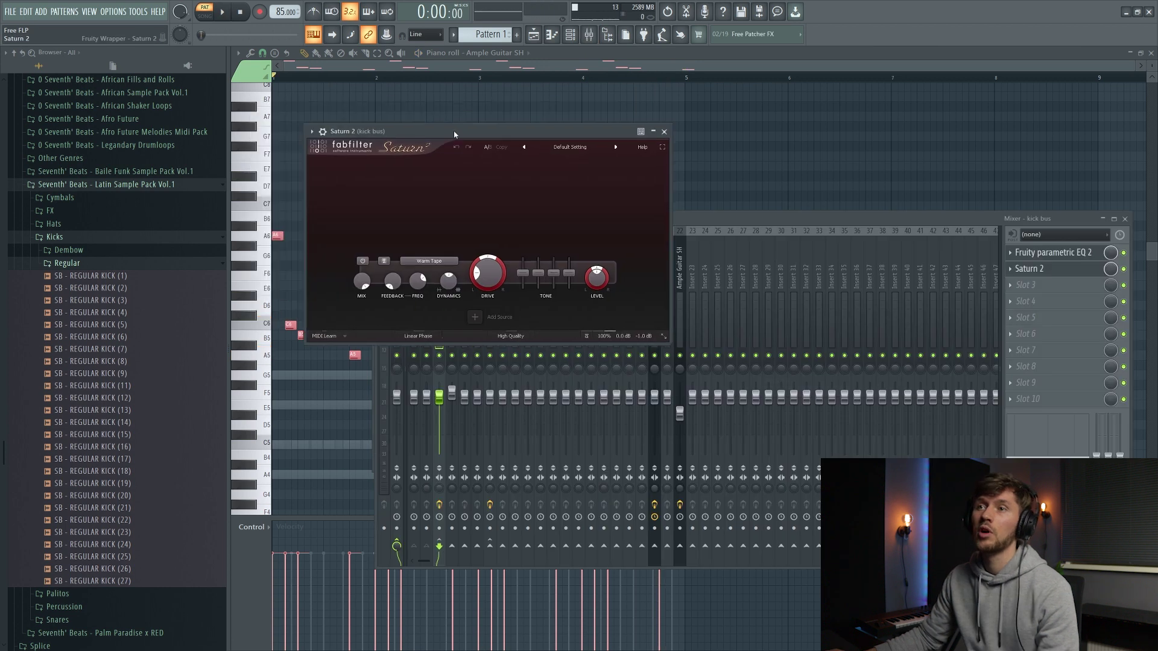
Add Saturn 2 to the kick bus after the EQ and set its Band 1 Drive to about 36% during playback.
{"action": "left_click_drag", "start_coordinate": [455, 134], "coordinate": [551, 204]}
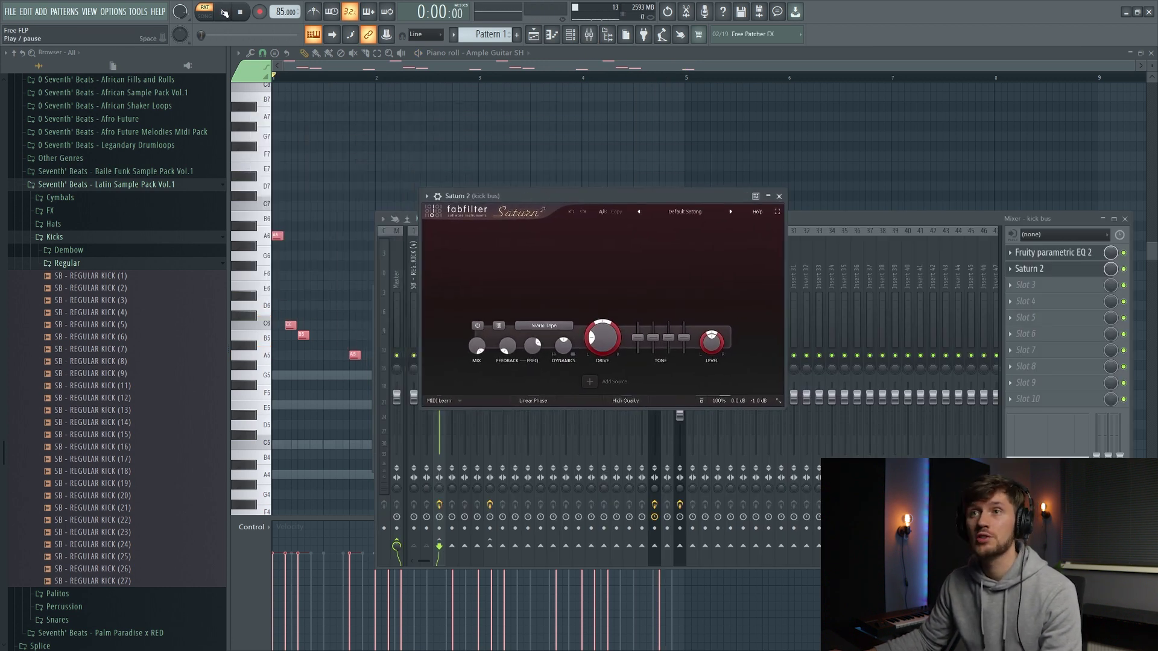
{"action": "left_click", "coordinate": [224, 12]}
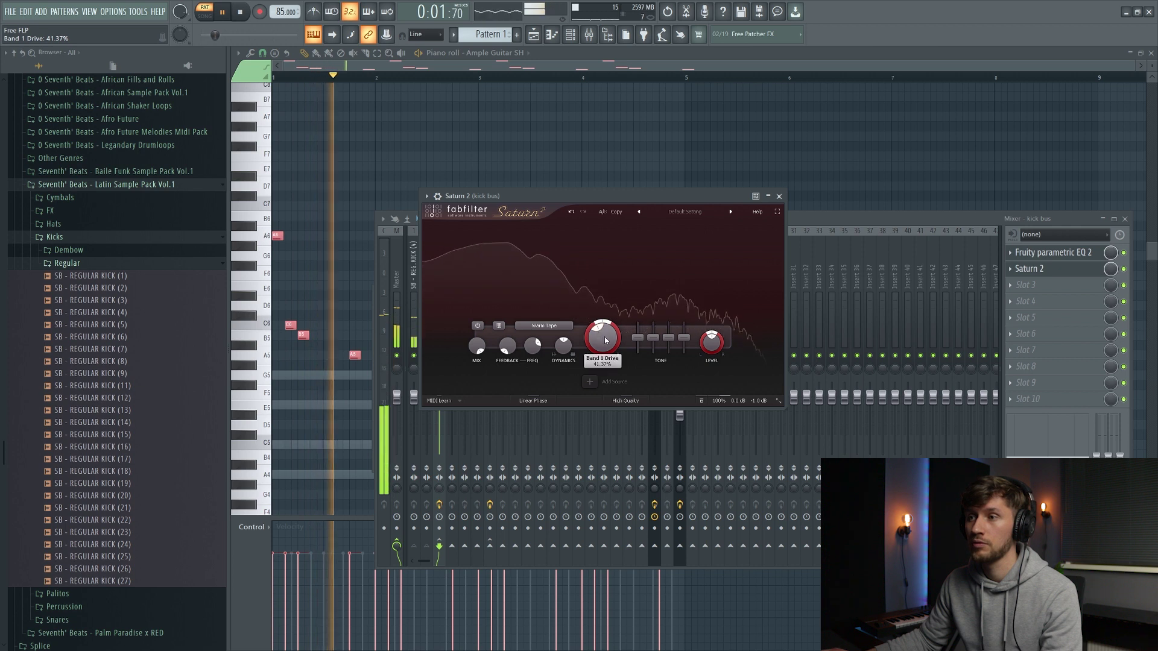
{"action": "left_click_drag", "start_coordinate": [605, 337], "coordinate": [605, 347]}
Try the Old Tape style in the kick bus's Saturn 2, settle on Subtle Tape and raise the drive to about 58%.
{"action": "left_click", "coordinate": [549, 326]}
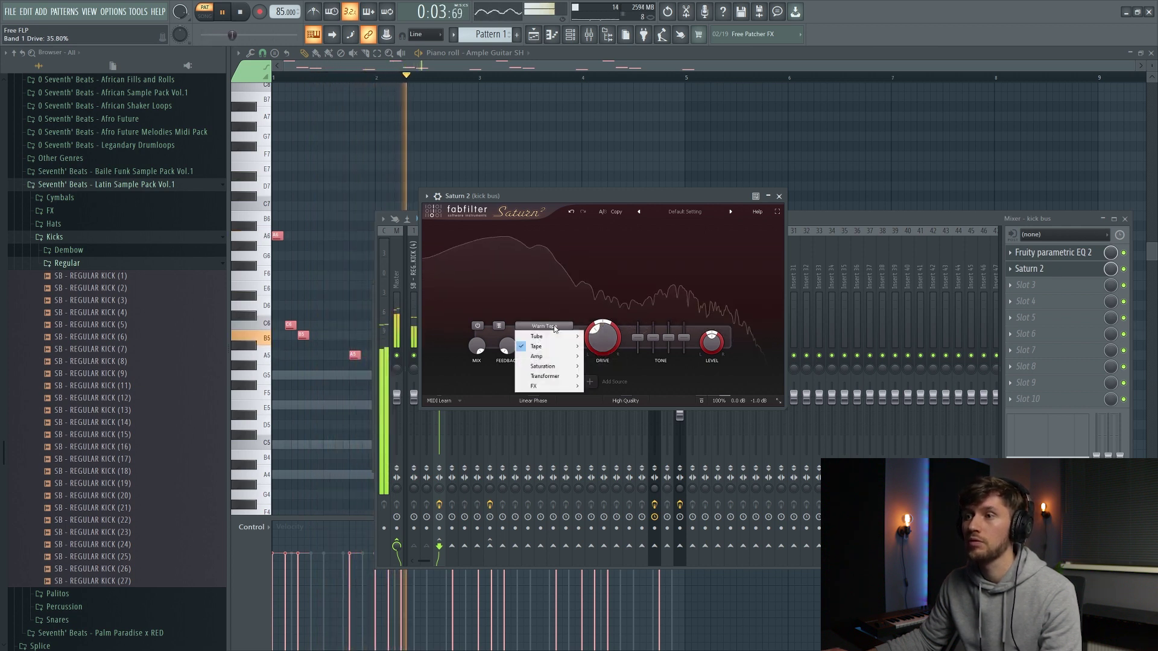
{"action": "mouse_move", "coordinate": [555, 346]}
{"action": "left_click", "coordinate": [606, 375]}
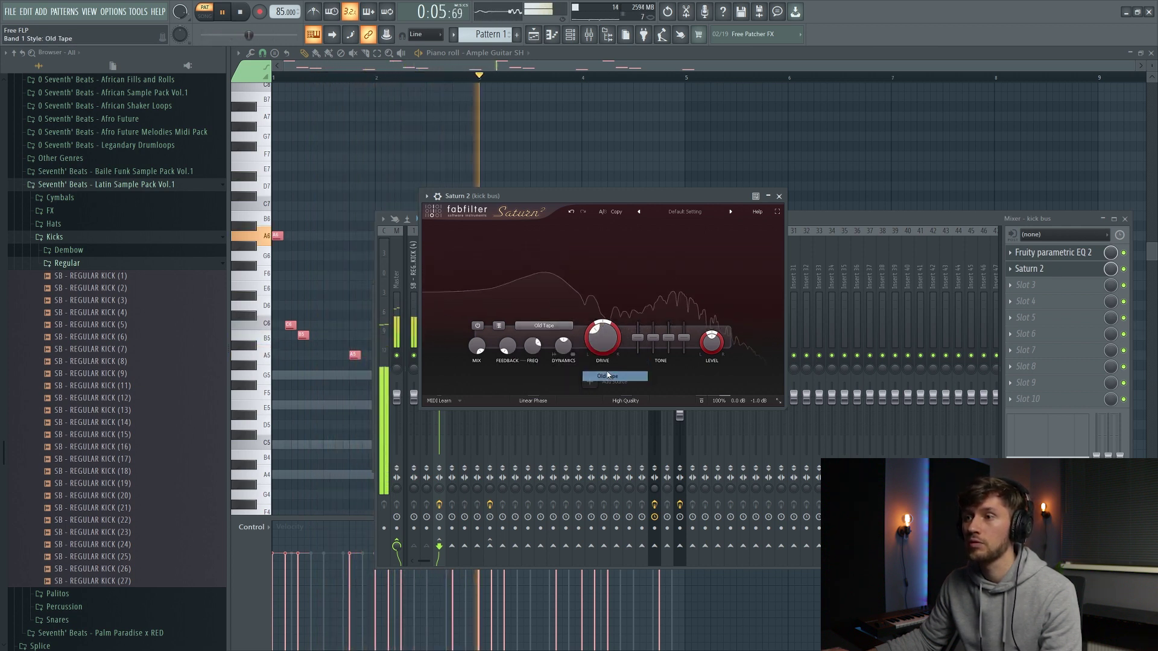
{"action": "left_click", "coordinate": [544, 326]}
{"action": "mouse_move", "coordinate": [574, 348]}
{"action": "left_click", "coordinate": [610, 336]}
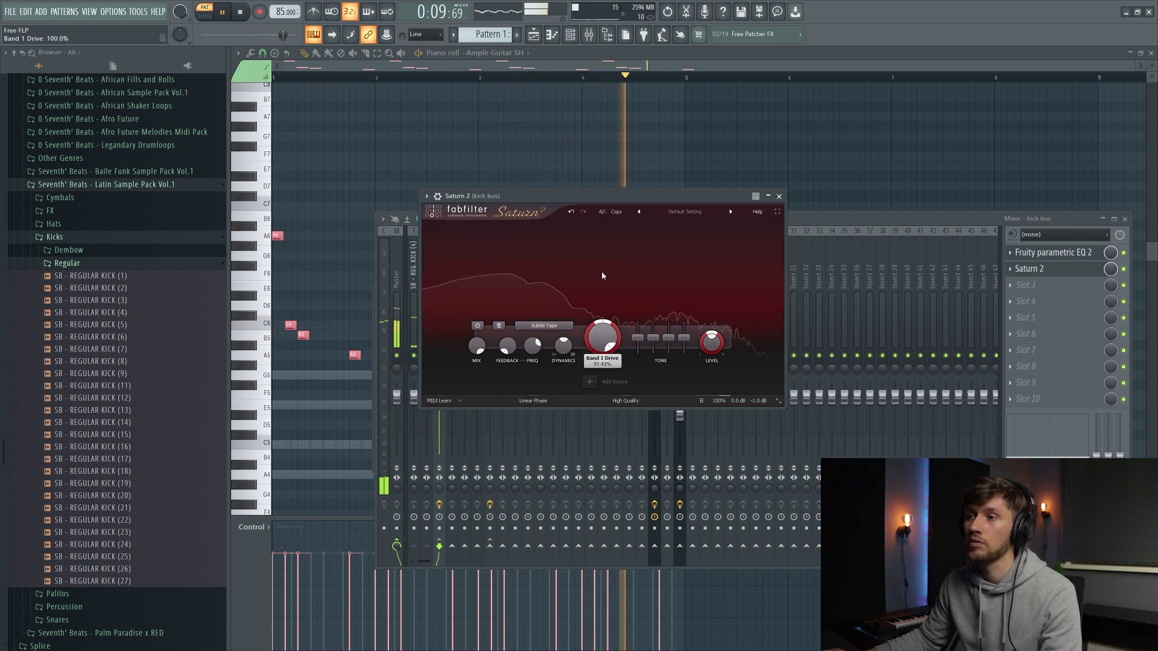
Add Saturn 2 to the snares bus's third slot, set its Band 1 Drive to about 61% and stop playback.
{"action": "left_click", "coordinate": [796, 242]}
{"action": "left_click", "coordinate": [490, 274]}
{"action": "left_click", "coordinate": [1011, 284]}
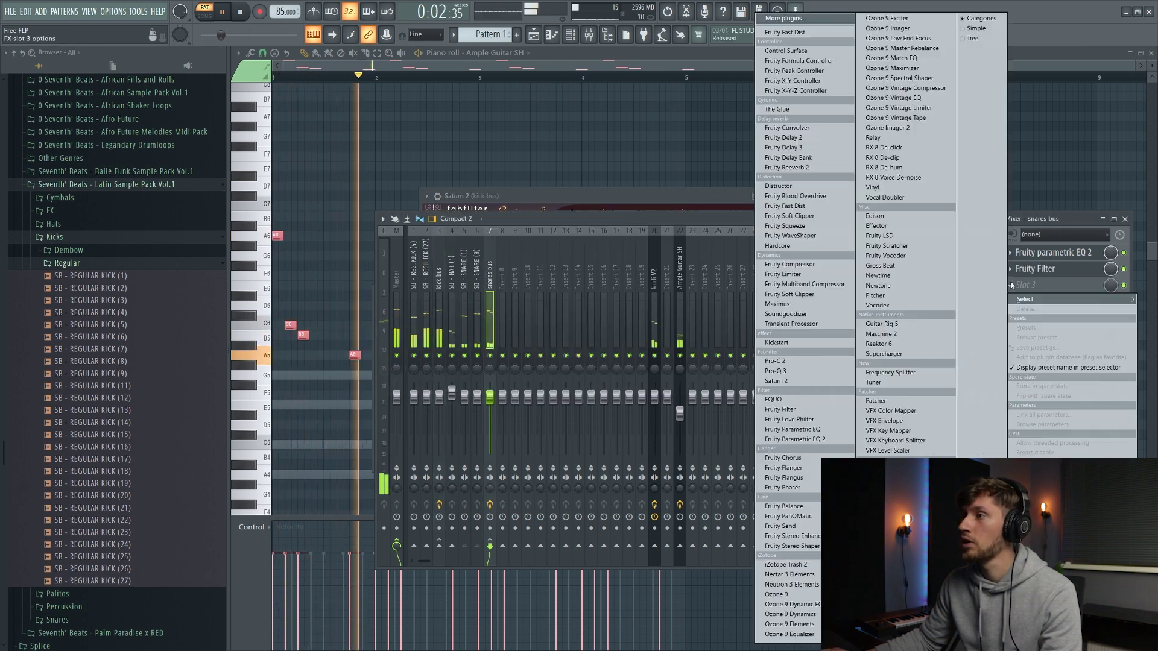
{"action": "left_click", "coordinate": [804, 381]}
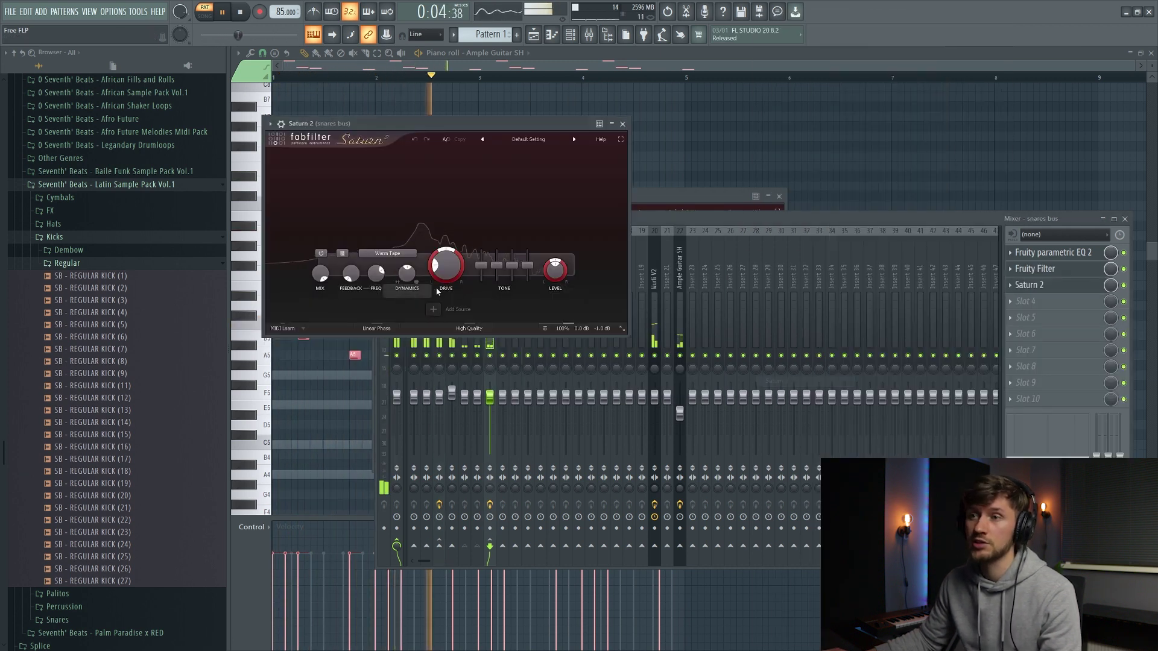
{"action": "left_click_drag", "start_coordinate": [432, 160], "coordinate": [436, 192]}
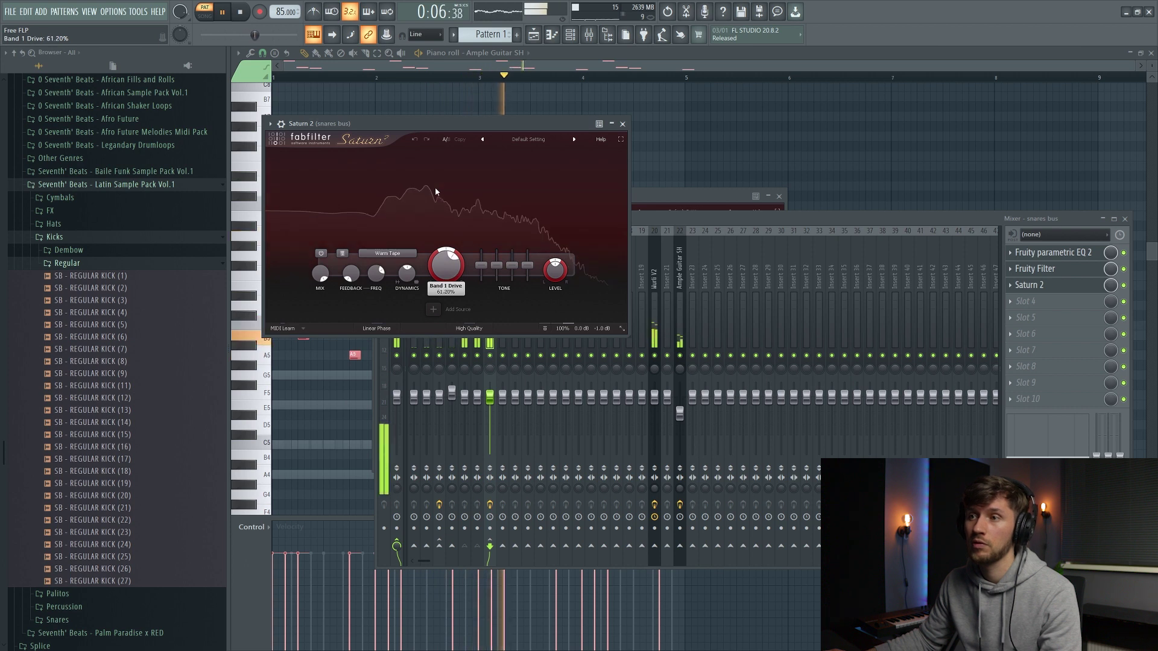
{"action": "key", "text": "space"}
Select the Wurli V2 channel in the channel rack.
{"action": "key", "text": "F6"}
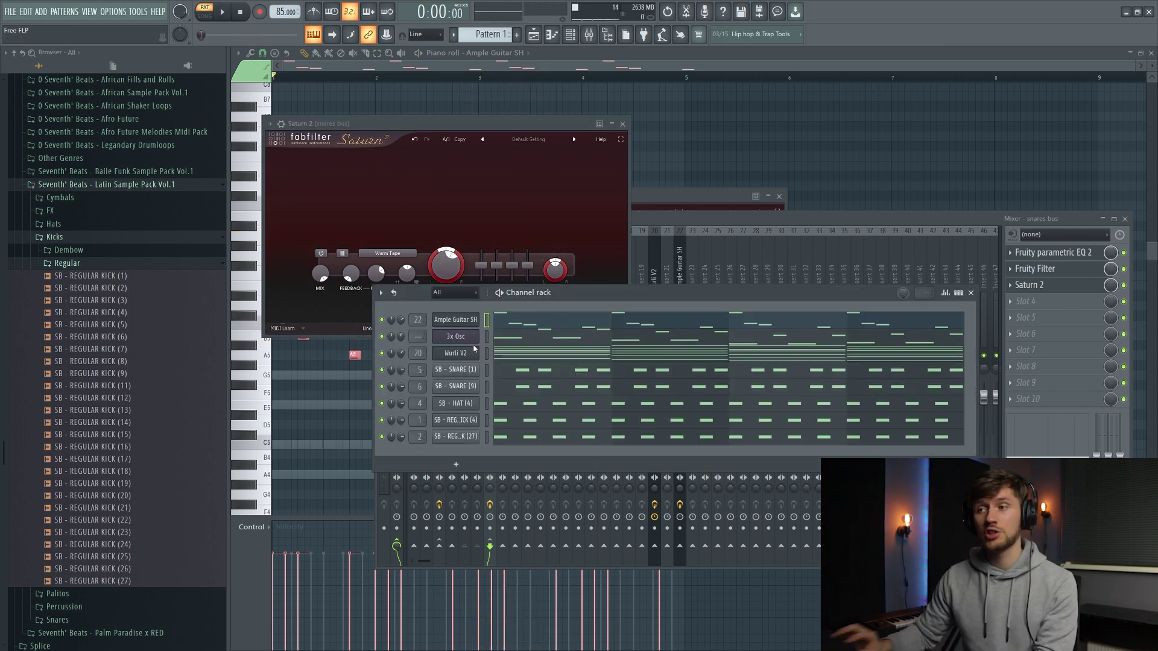
{"action": "left_click", "coordinate": [487, 353]}
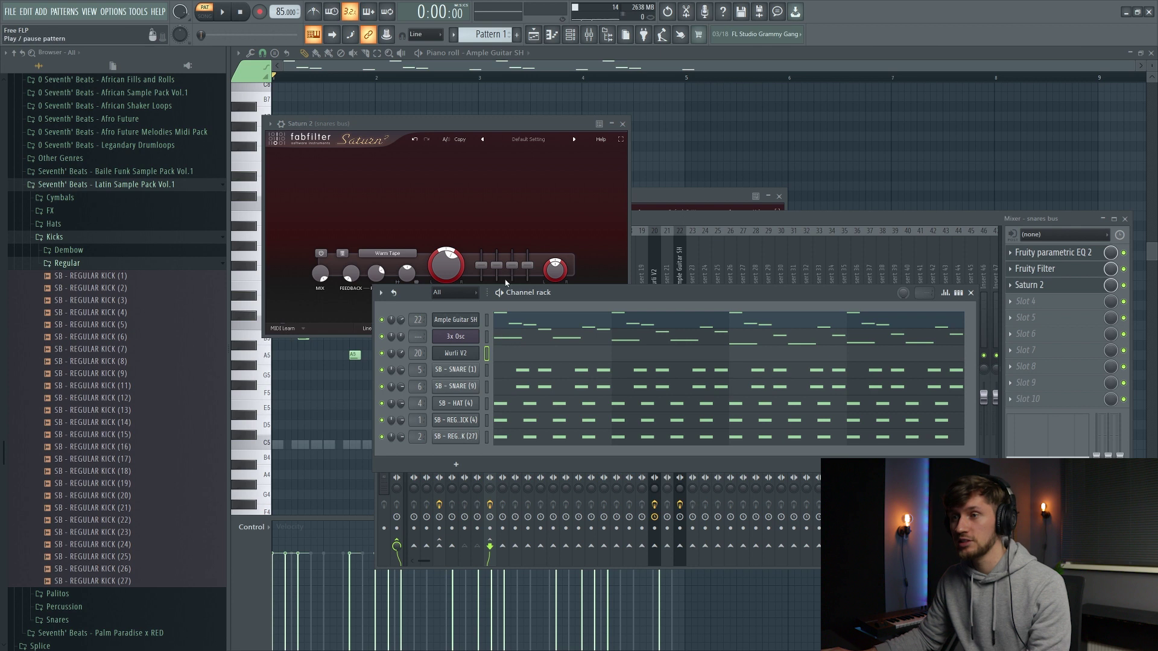